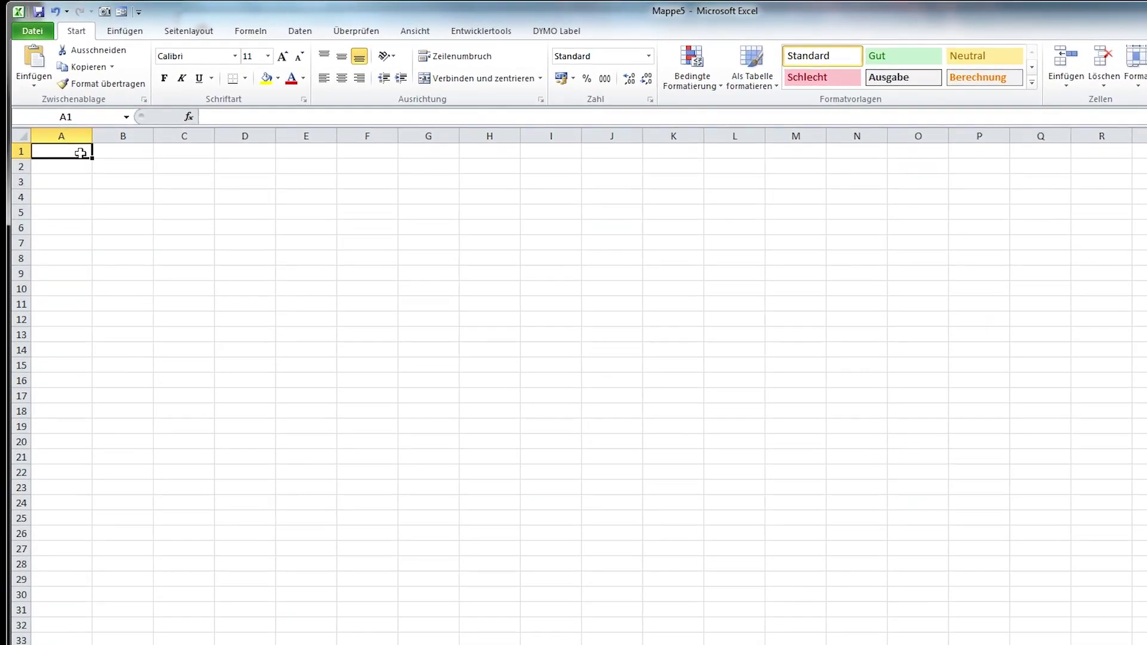
# - On the Daten tab, look at the external data sources, then list the existing connections
pyautogui.click(373, 39)
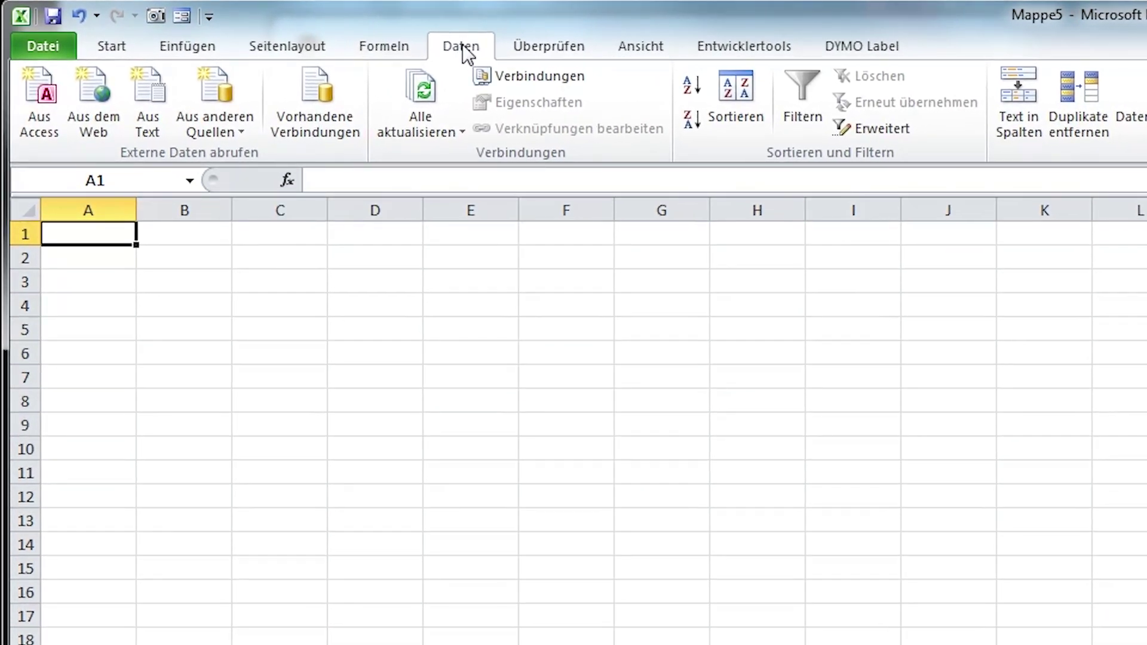
pyautogui.click(327, 126)
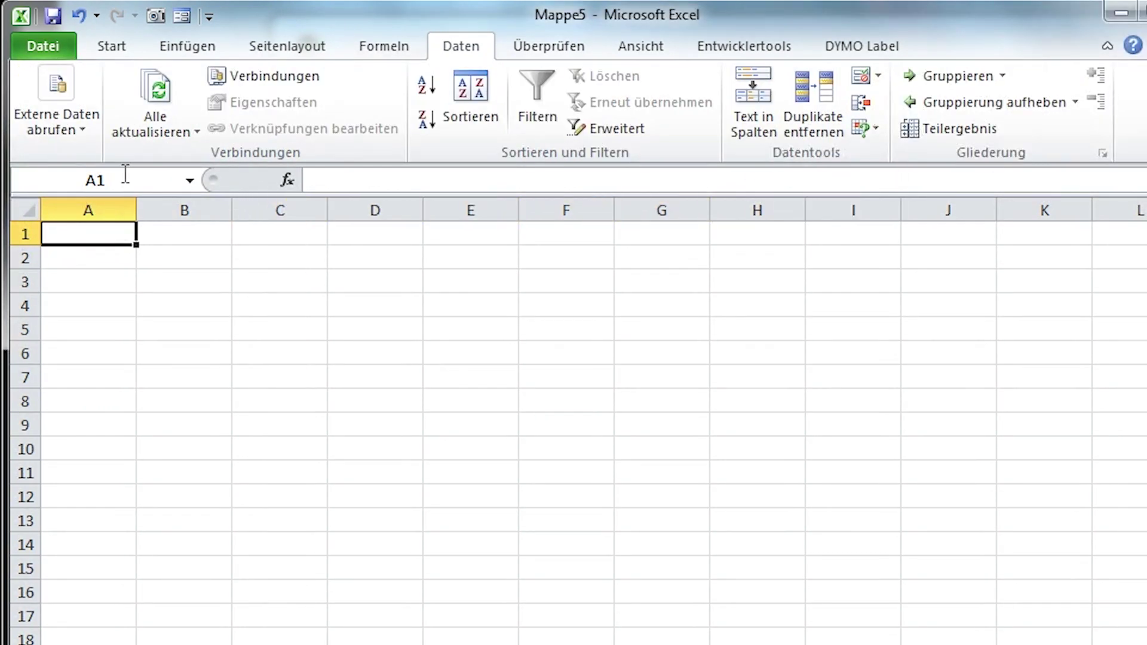
pyautogui.click(81, 128)
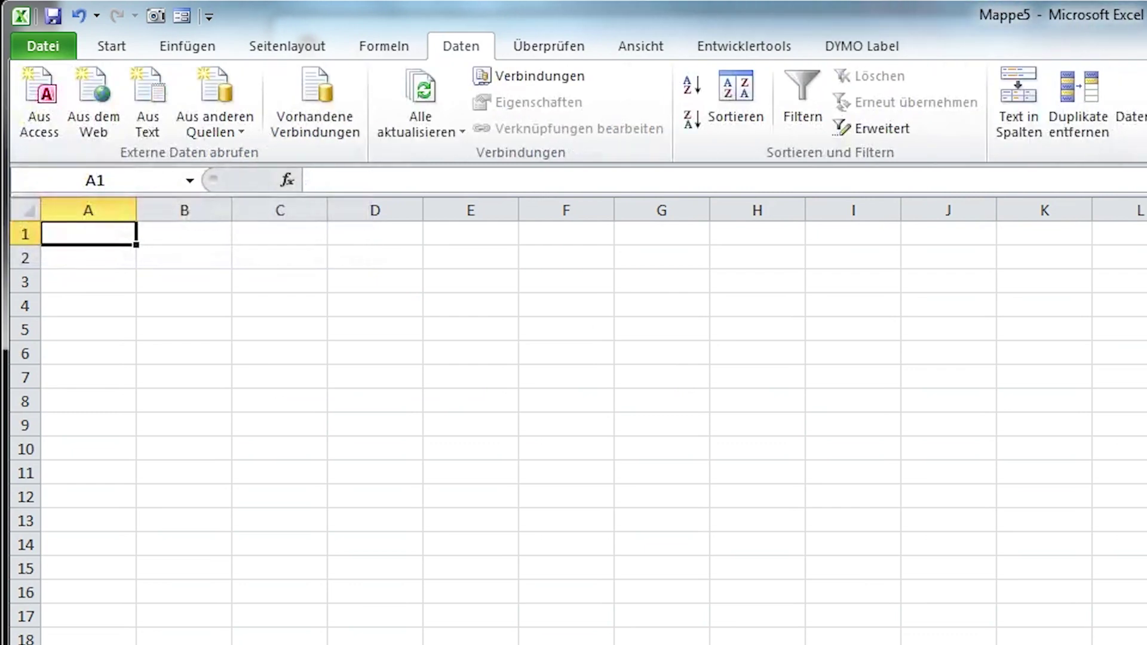
pyautogui.click(327, 132)
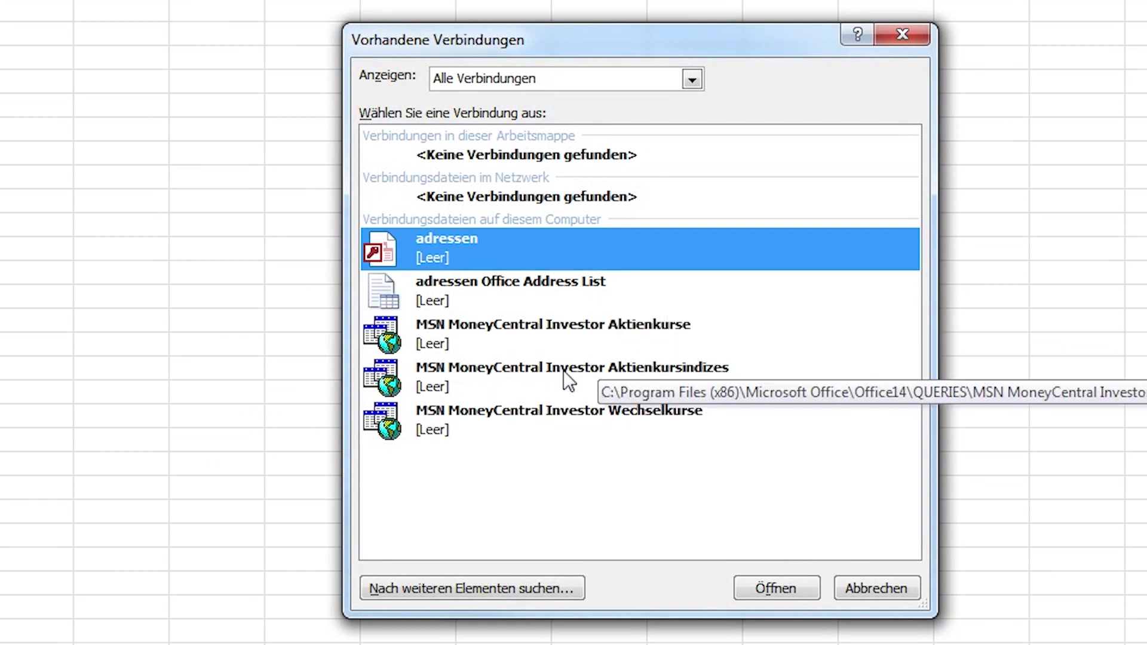
# - Open the MSN MoneyCentral Investor Aktienkurse connection to reach the Daten importieren dialog
pyautogui.click(526, 338)
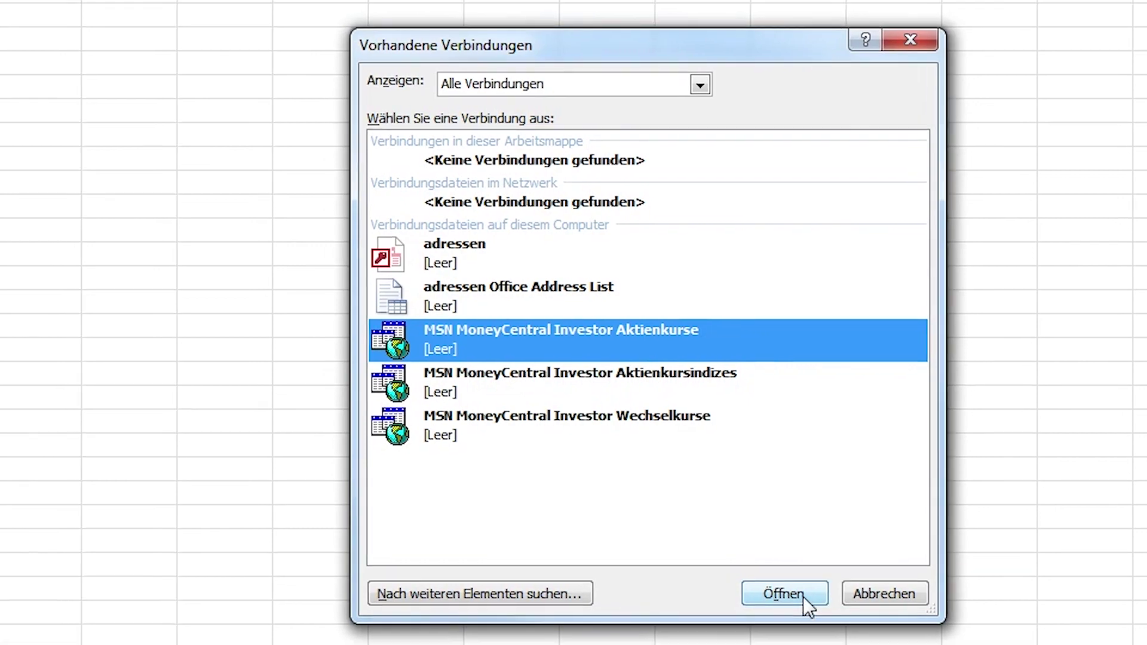
pyautogui.click(795, 592)
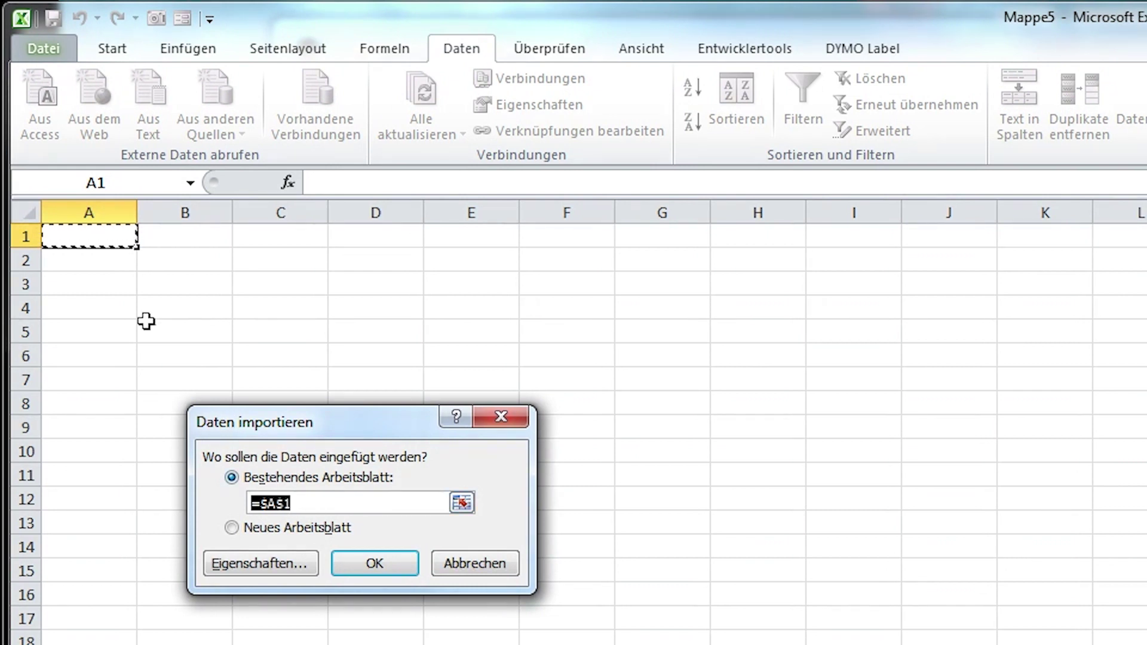
pyautogui.click(81, 261)
# - Import into the existing sheet at =$A$1 and begin entering DE: as the symbol
pyautogui.click(107, 301)
pyautogui.click(101, 239)
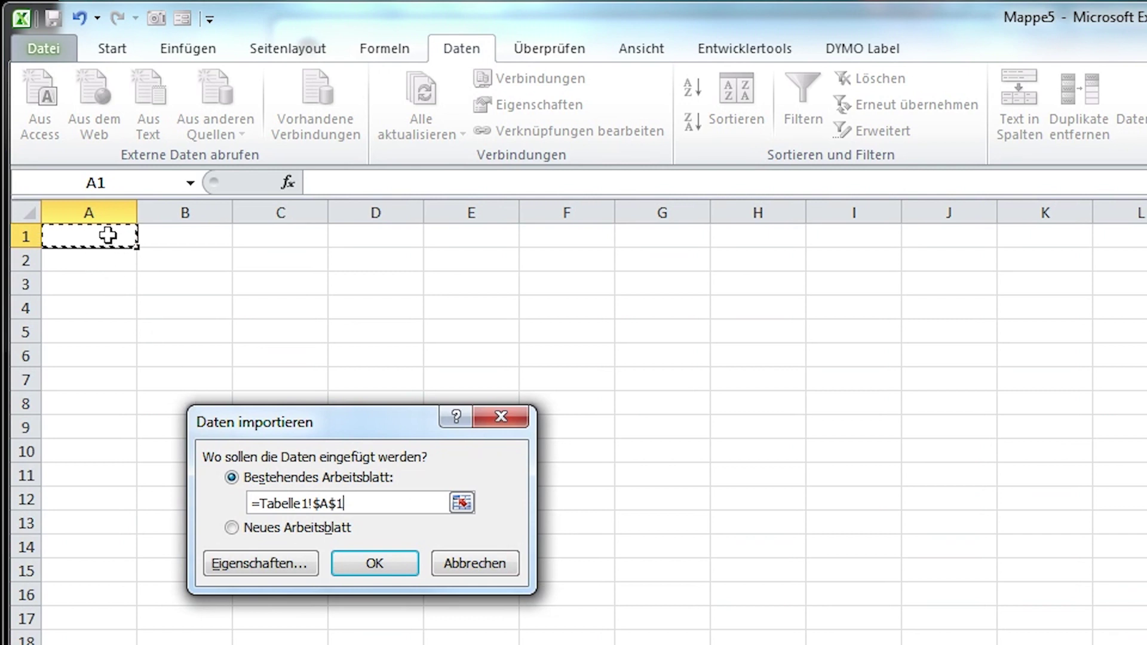
pyautogui.click(393, 564)
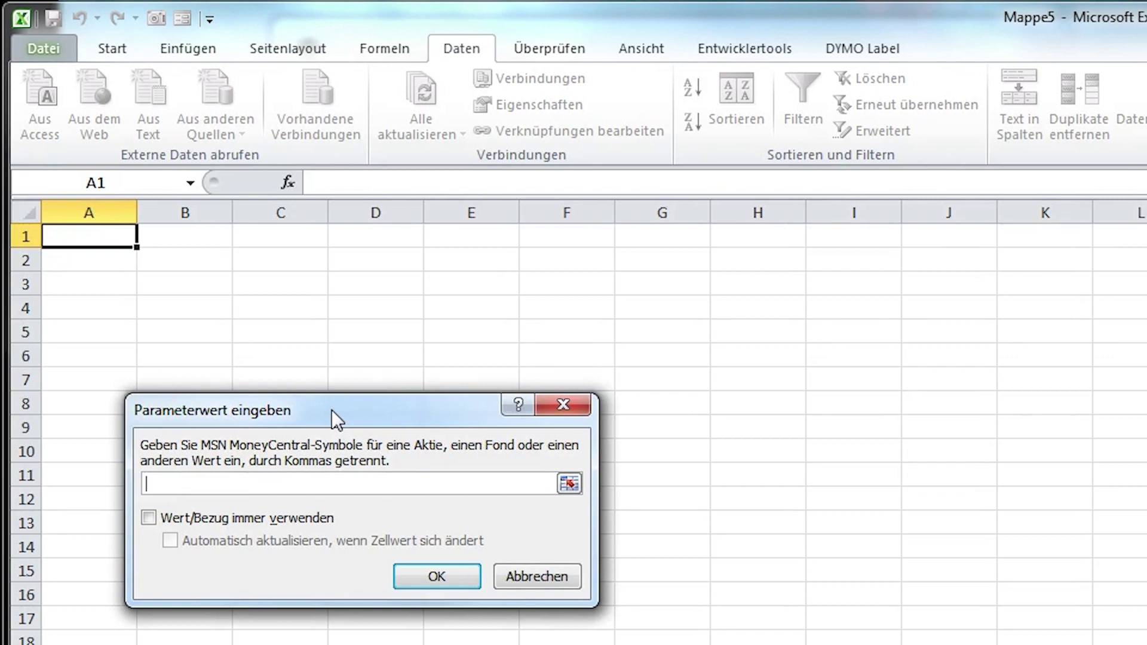
pyautogui.write('DE:')
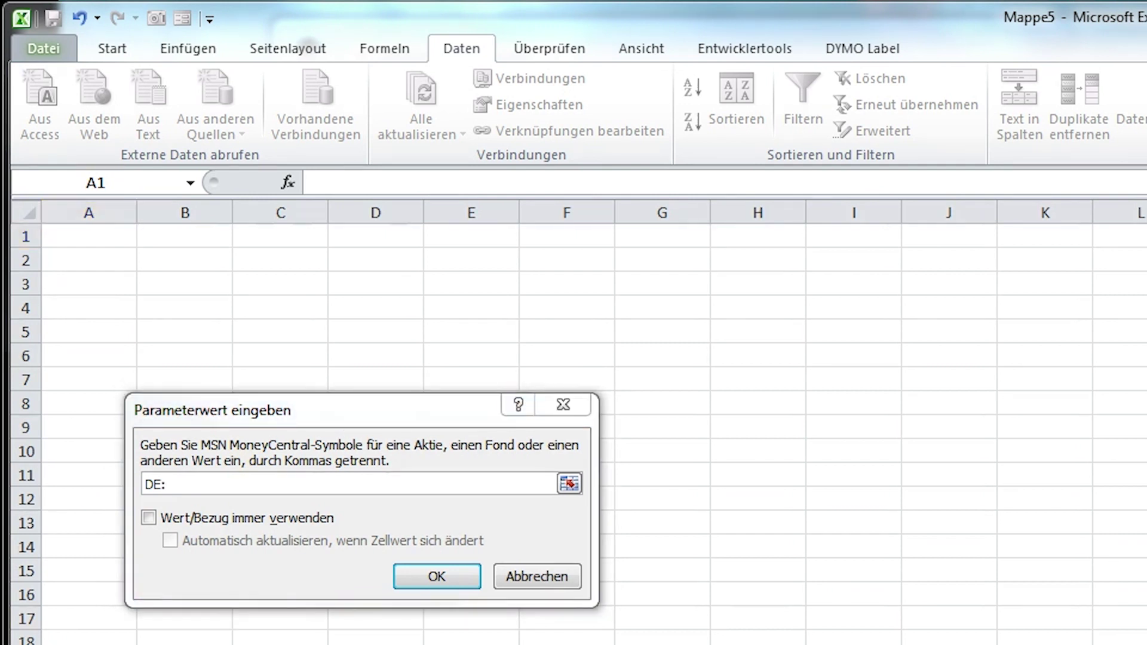
# - Enter DE:DBK,DE:DTE,DE:BMW,DE:LIN,DE:SIE as symbols and tick always use this value
pyautogui.click(234, 485)
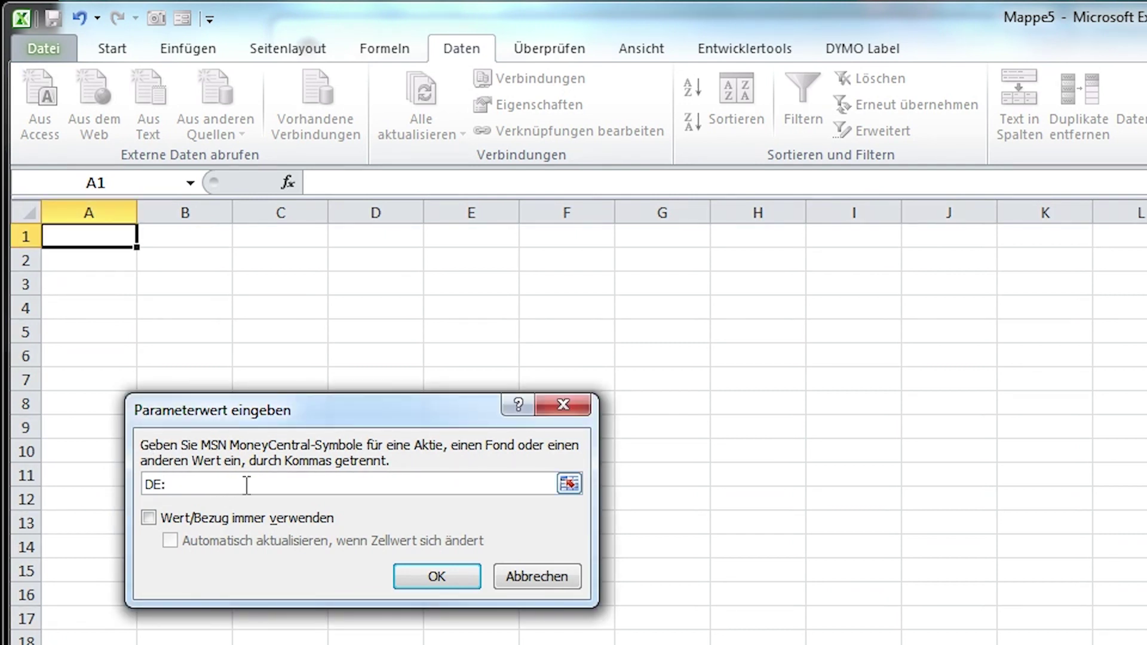
pyautogui.write('DBK')
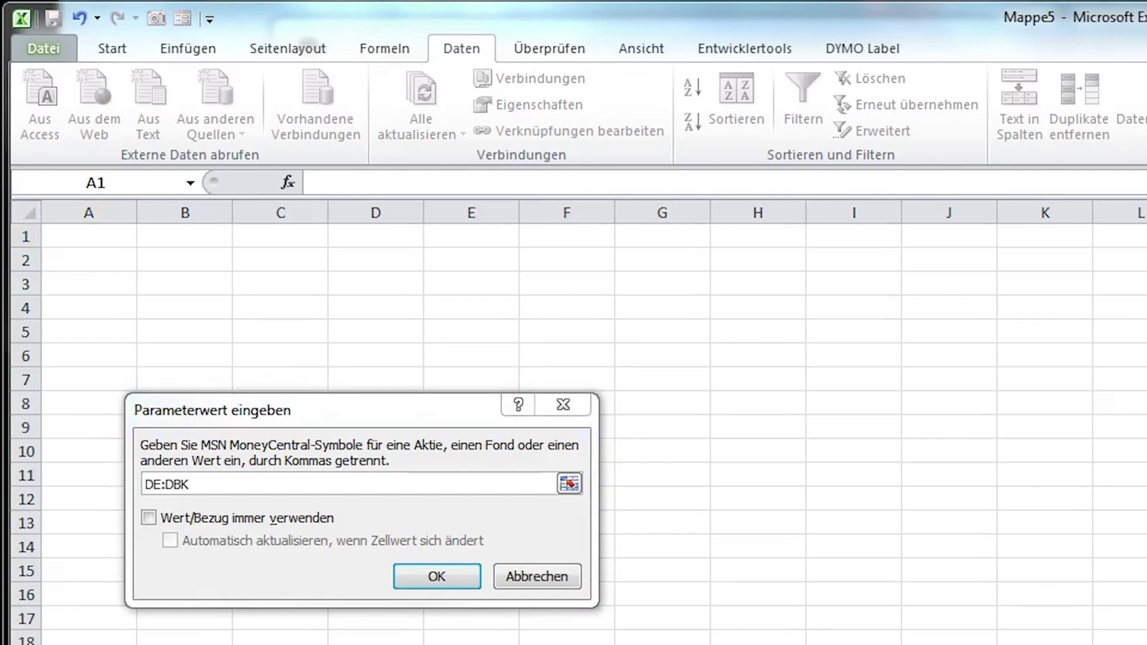
pyautogui.click(314, 484)
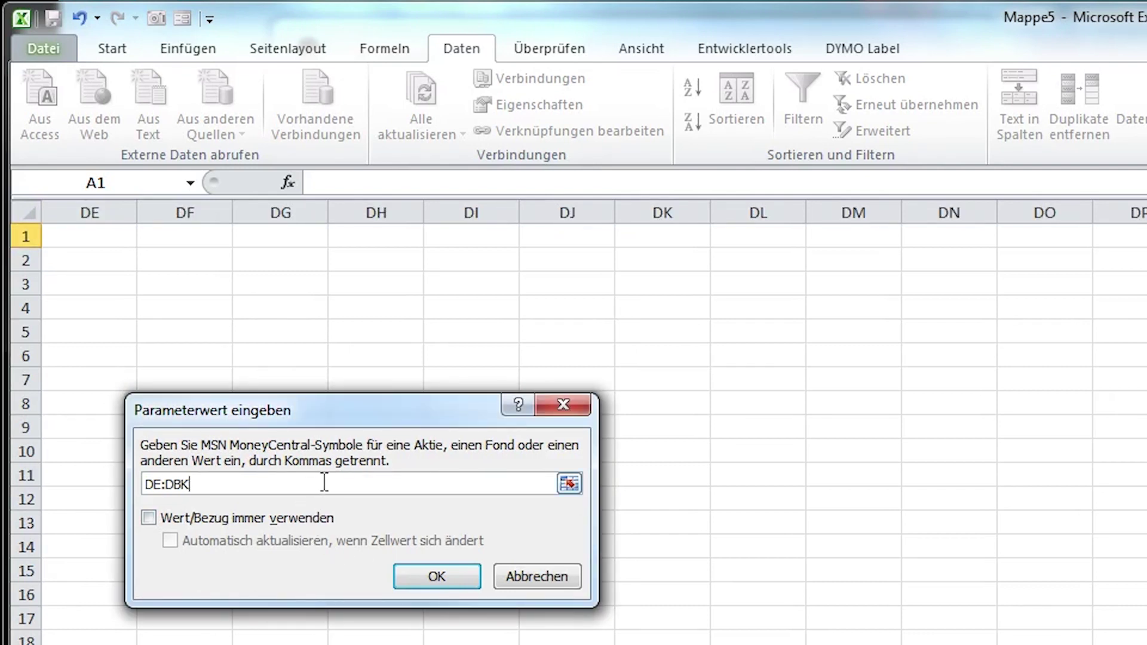
pyautogui.write(',DE:')
pyautogui.write('DTE')
pyautogui.write(',DE:')
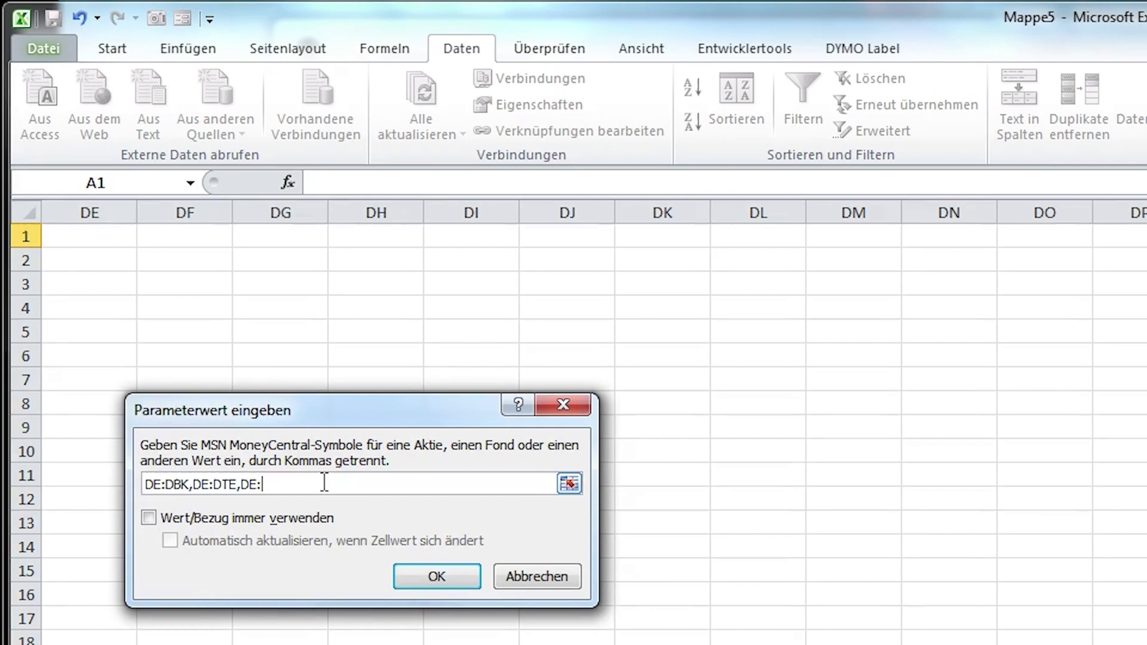
pyautogui.write('BMW')
pyautogui.write(',DE:L')
pyautogui.write('IN')
pyautogui.write(',DE:')
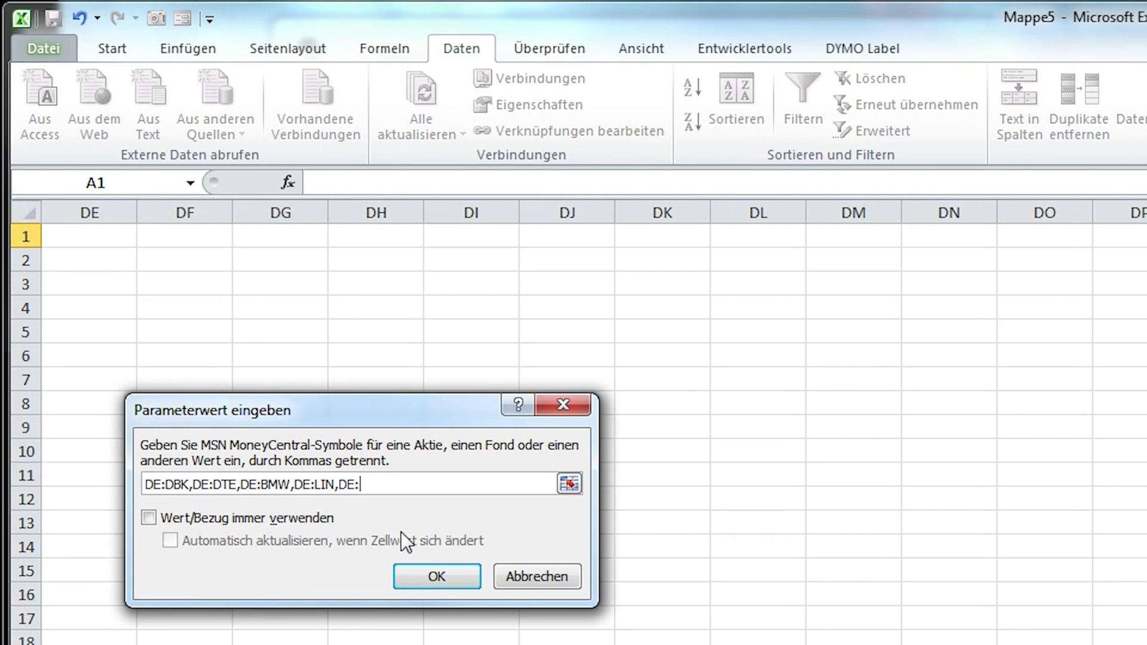
pyautogui.write('SIE')
pyautogui.click(149, 517)
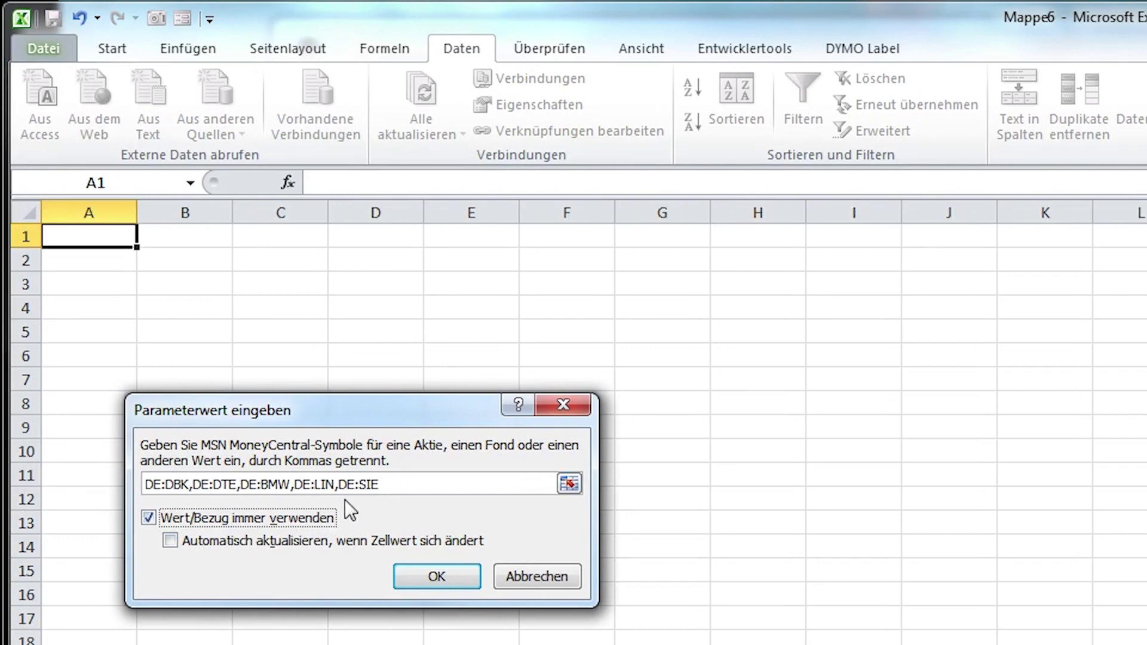
# - Confirm the five symbols so the MSN quotes load into the sheet
pyautogui.click(436, 577)
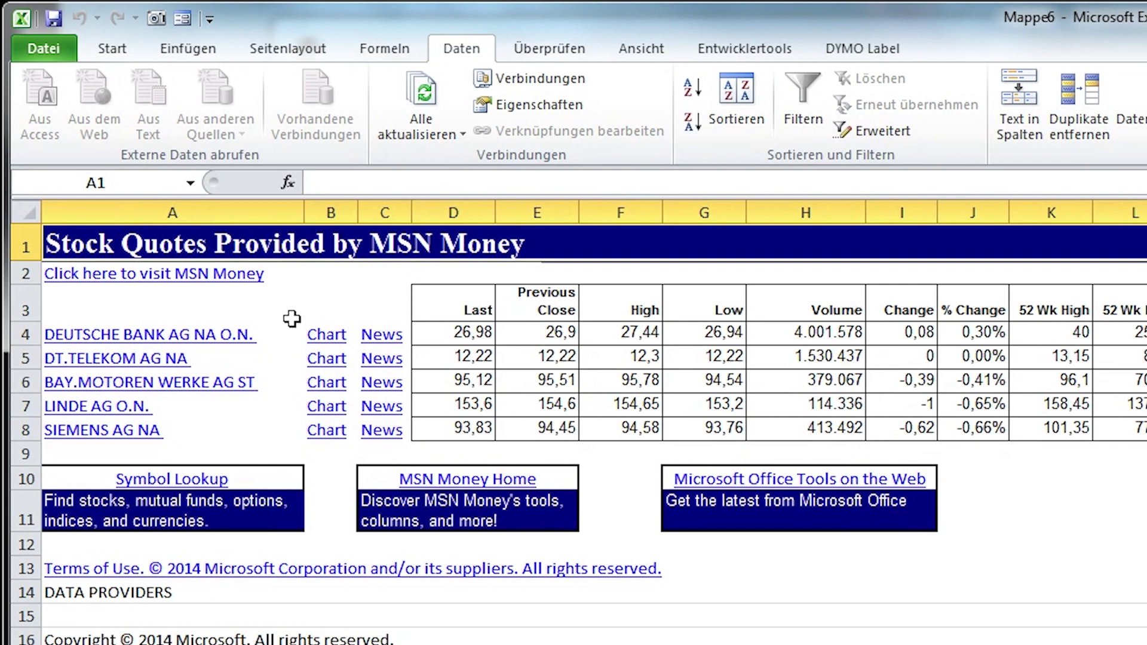
# - Refresh all quotes with Alle aktualisieren on the Daten tab
pyautogui.click(442, 98)
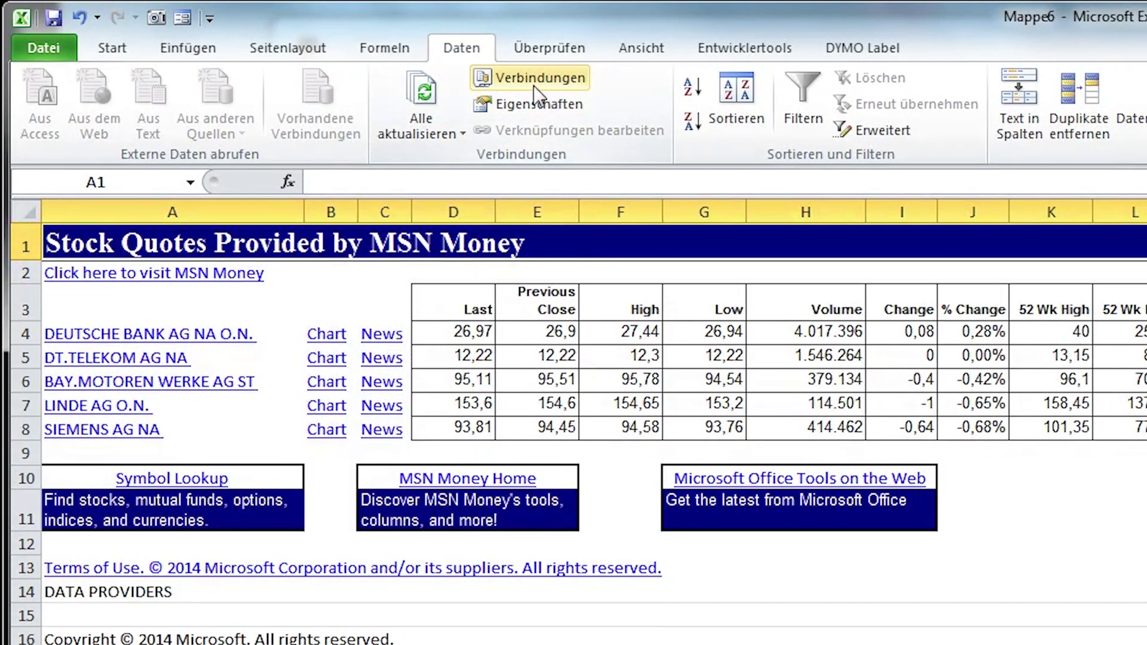
# - Set the MSN quote connection to refresh every 30 minutes and whenever the file opens
pyautogui.click(511, 81)
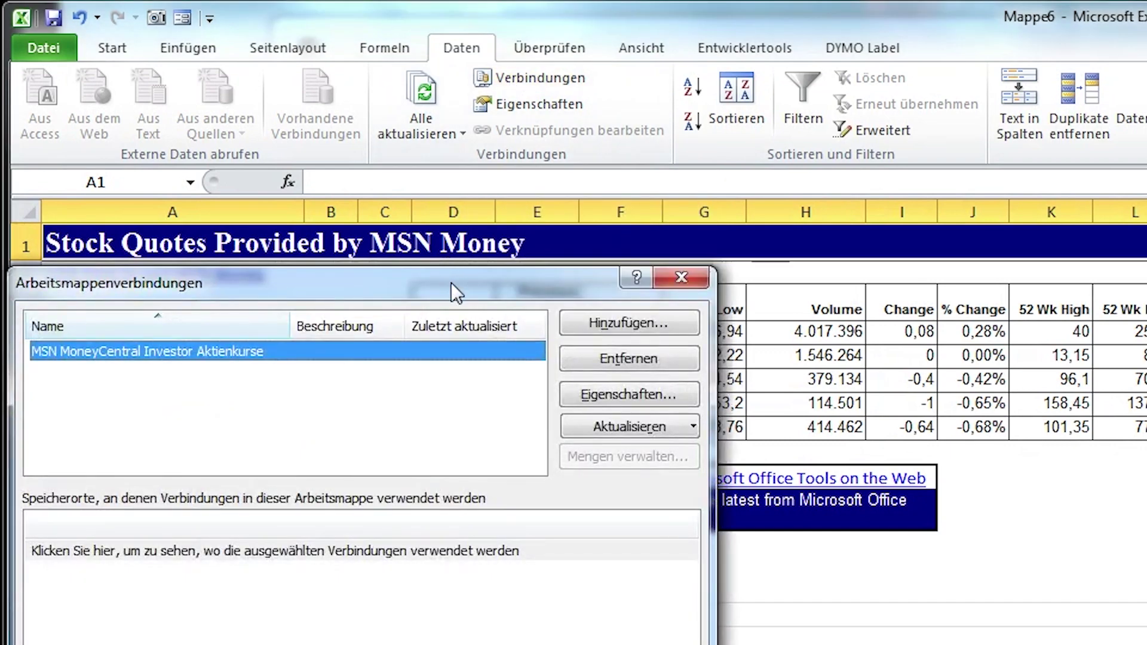
pyautogui.moveTo(450, 282); pyautogui.dragTo(678, 343)
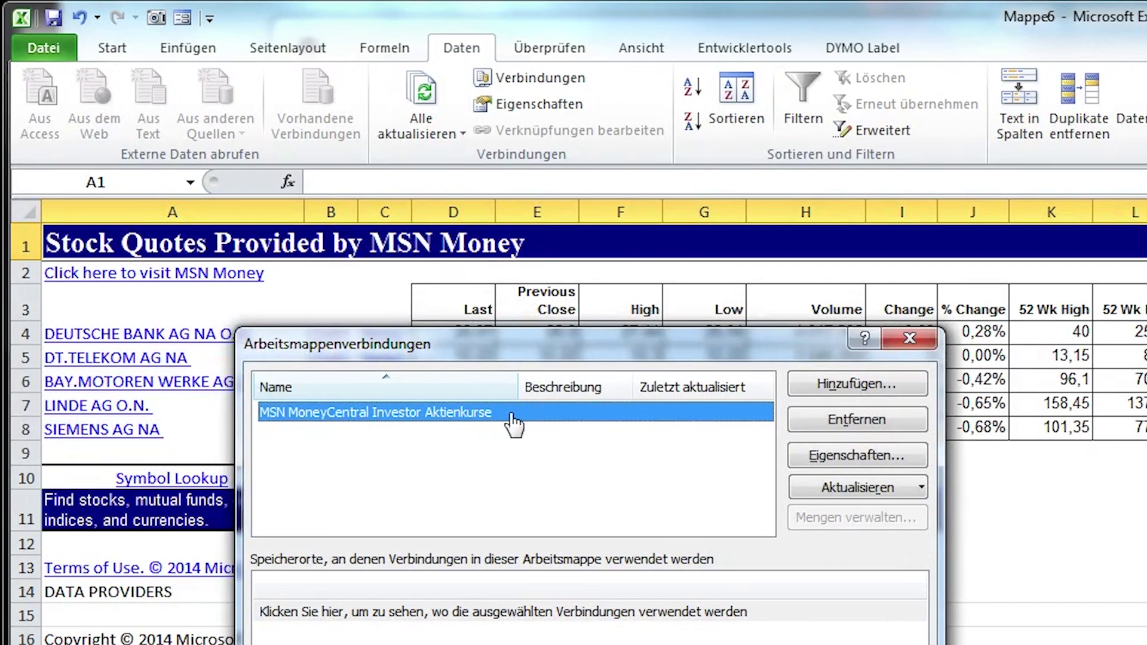
pyautogui.click(842, 459)
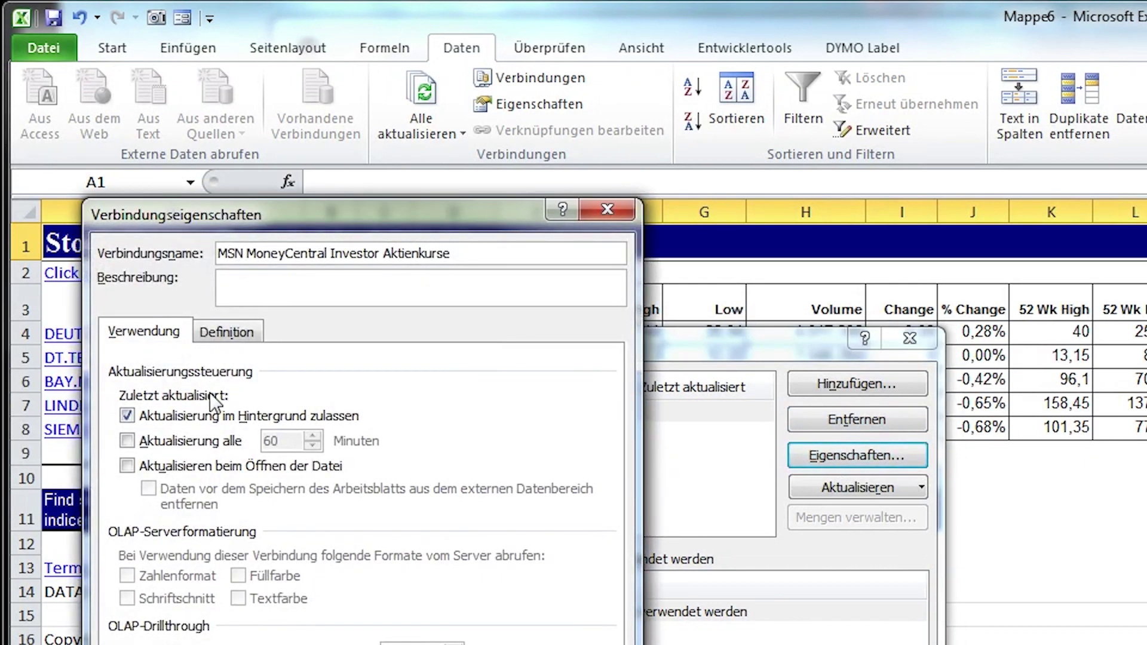
pyautogui.click(127, 441)
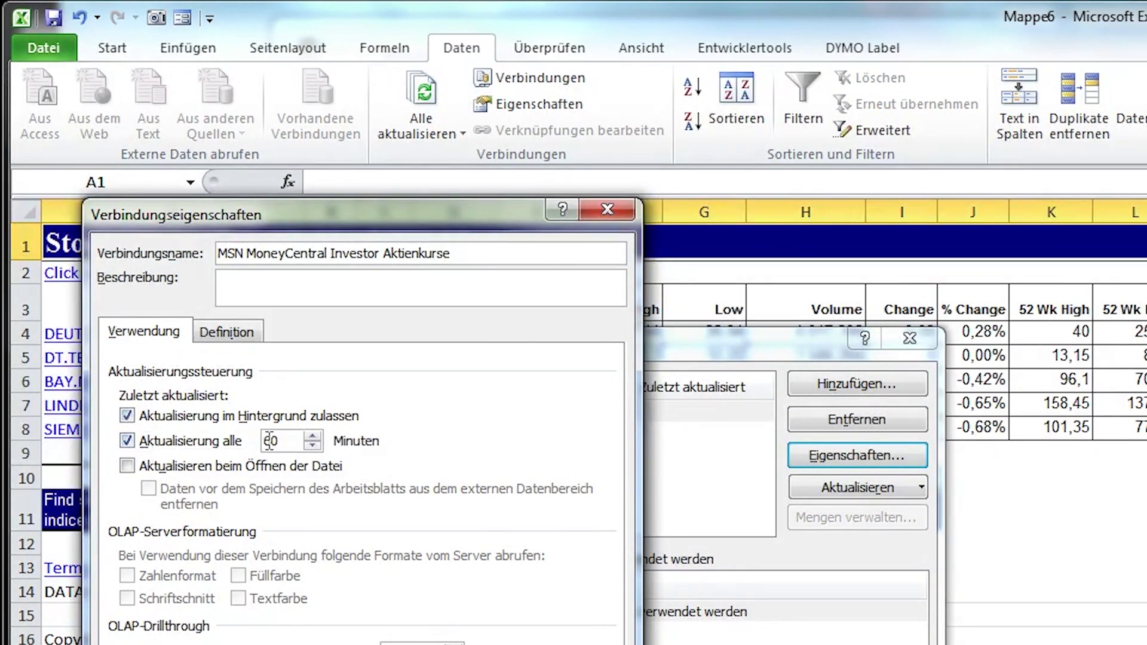
pyautogui.click(273, 442)
pyautogui.click(313, 447)
pyautogui.moveTo(313, 445); pyautogui.dragTo(195, 471)
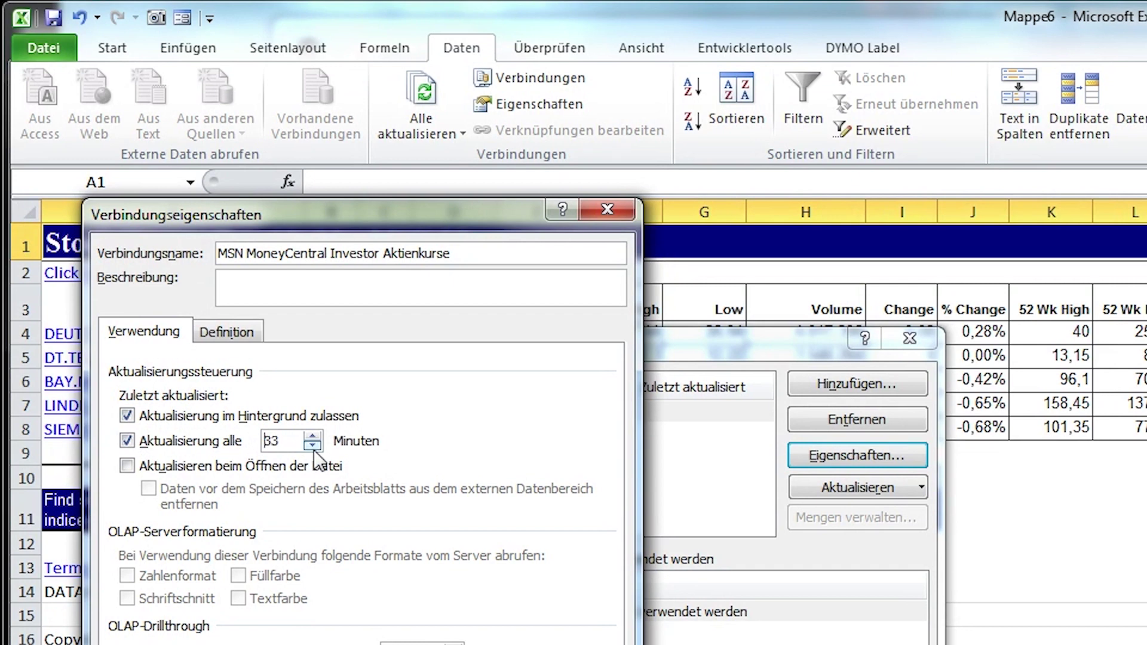
pyautogui.click(126, 469)
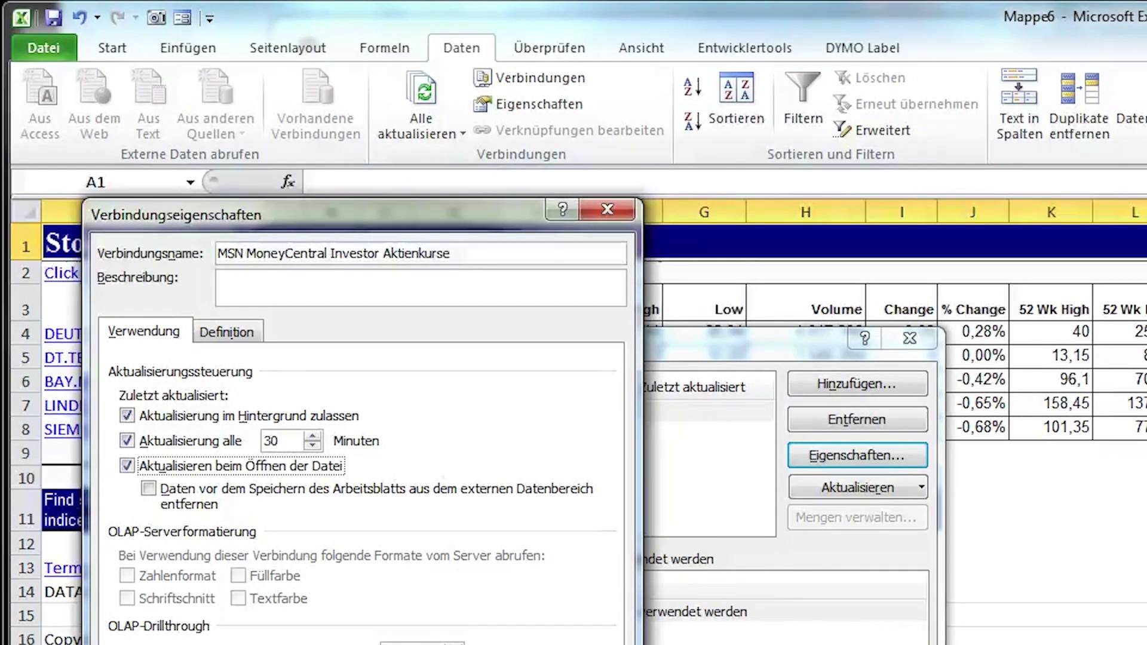
pyautogui.press('Return')
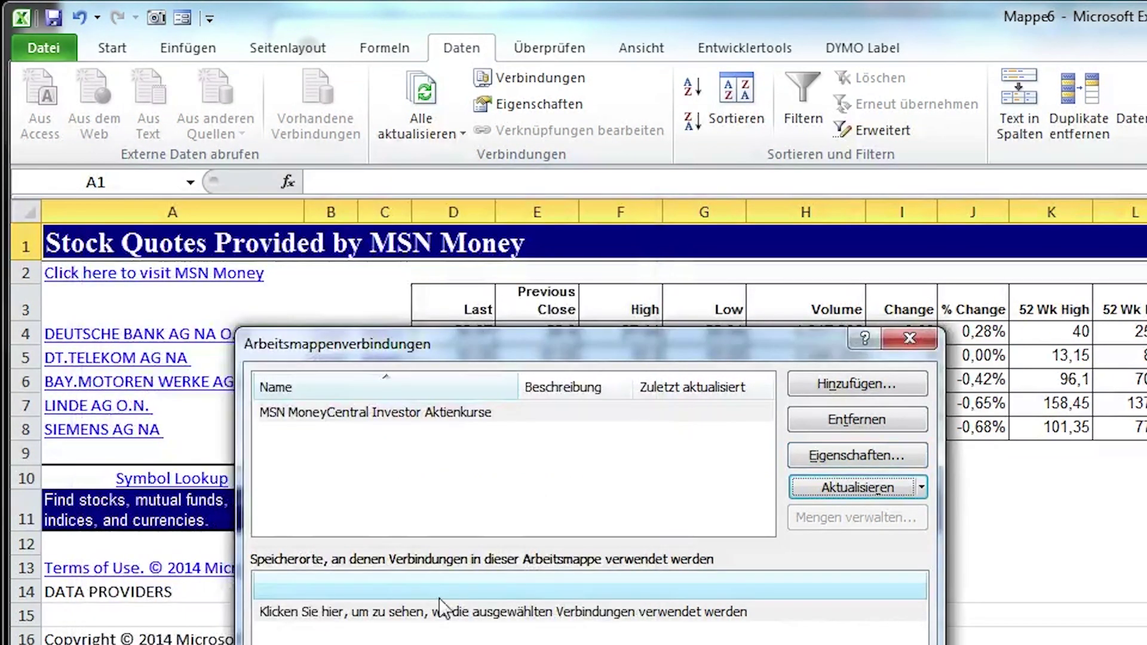
# - Close the workbook connections window and inspect Deutsche Bank's Last and Previous Close cells
pyautogui.moveTo(604, 361); pyautogui.dragTo(661, 438)
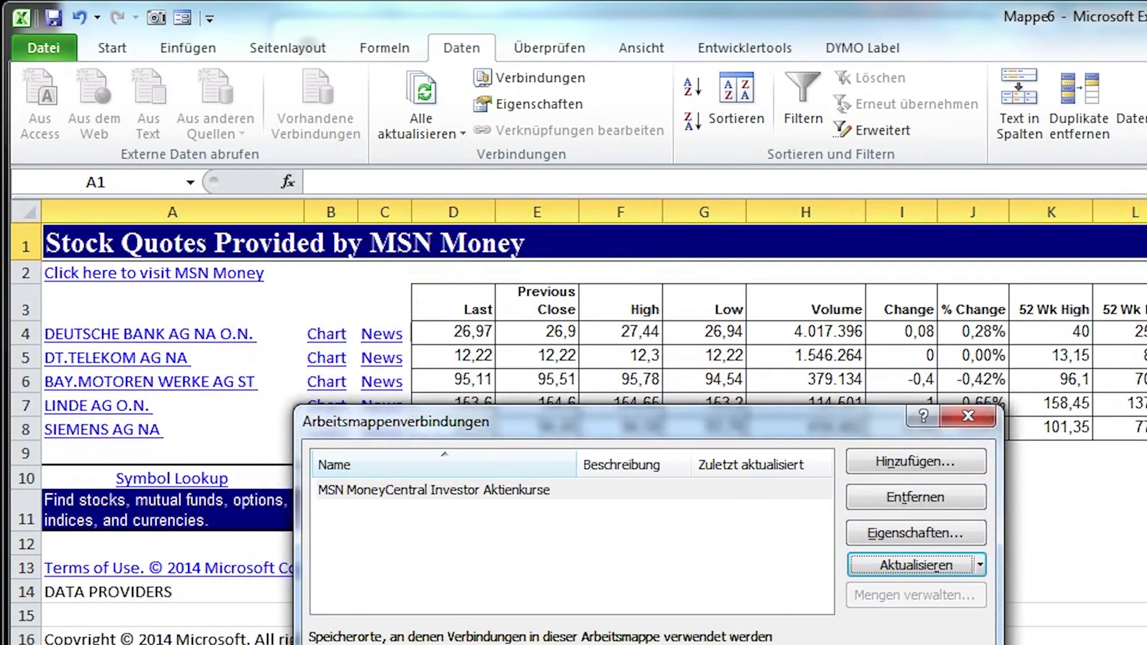
pyautogui.press('Escape')
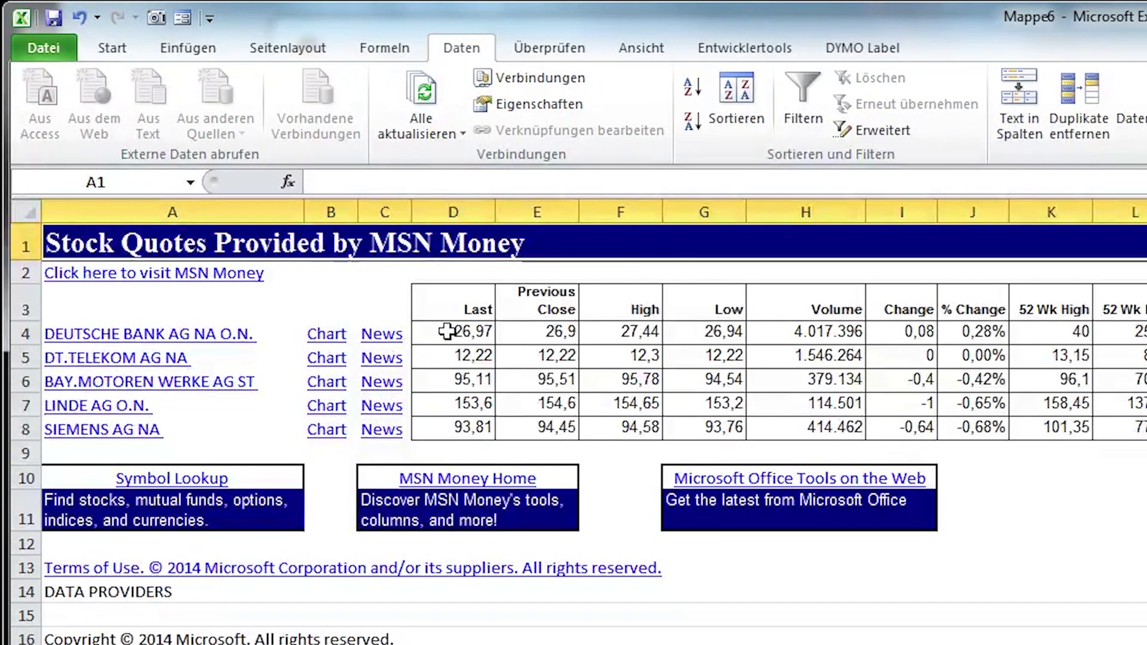
pyautogui.click(542, 331)
pyautogui.click(457, 333)
pyautogui.click(460, 358)
pyautogui.click(526, 357)
pyautogui.click(538, 333)
# - Browse the remaining quote cells, checking Deutsche Bank's Previous Close in E4 and volume in H4
pyautogui.click(613, 334)
pyautogui.click(614, 361)
pyautogui.click(548, 374)
pyautogui.click(624, 386)
pyautogui.click(624, 426)
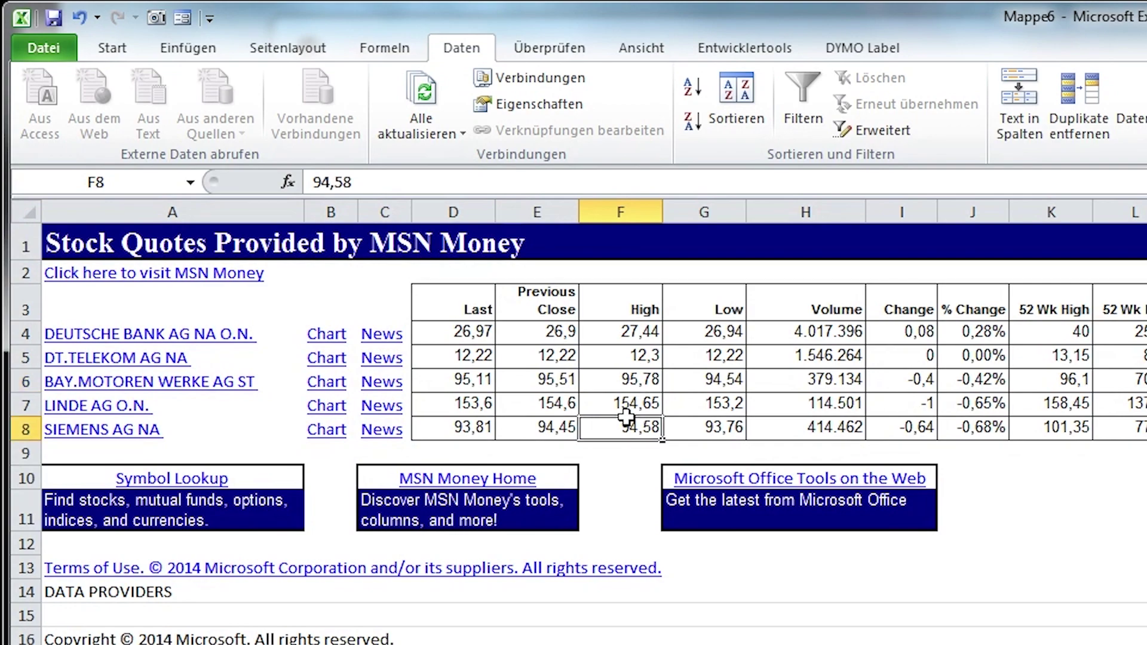
pyautogui.click(547, 405)
pyautogui.click(559, 331)
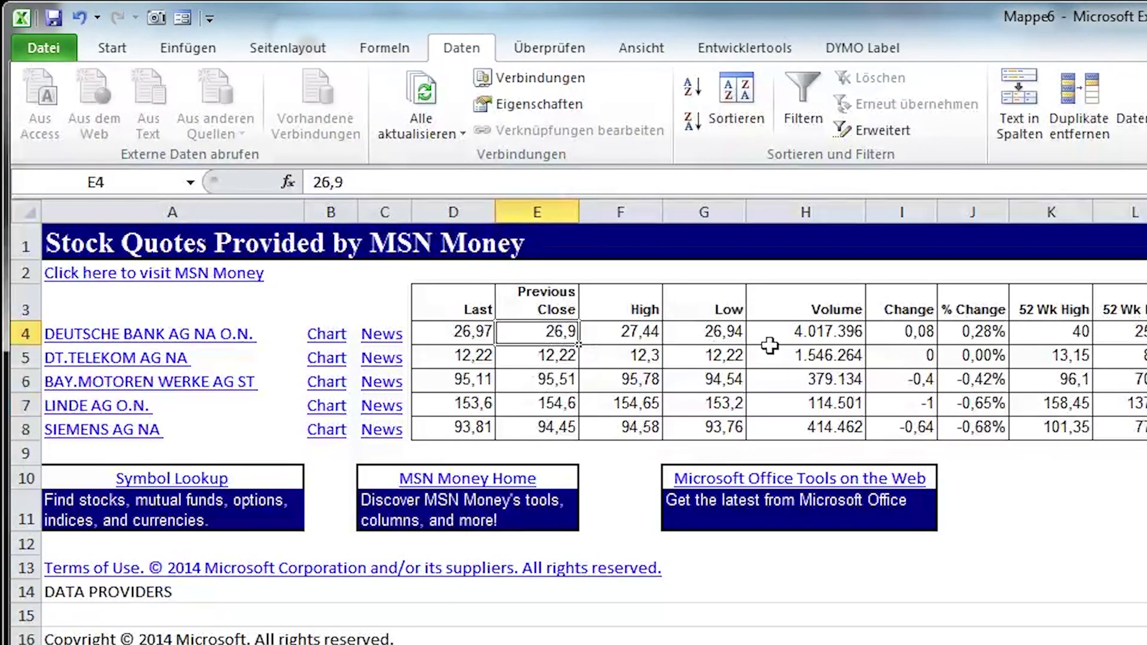
pyautogui.click(802, 335)
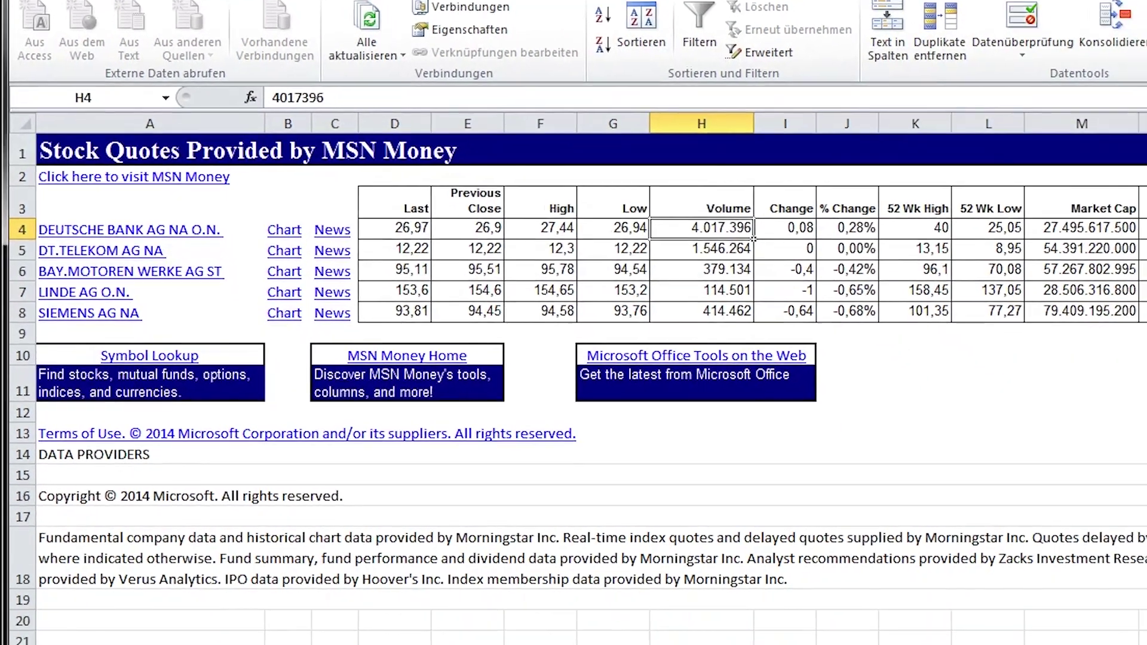
pyautogui.click(139, 518)
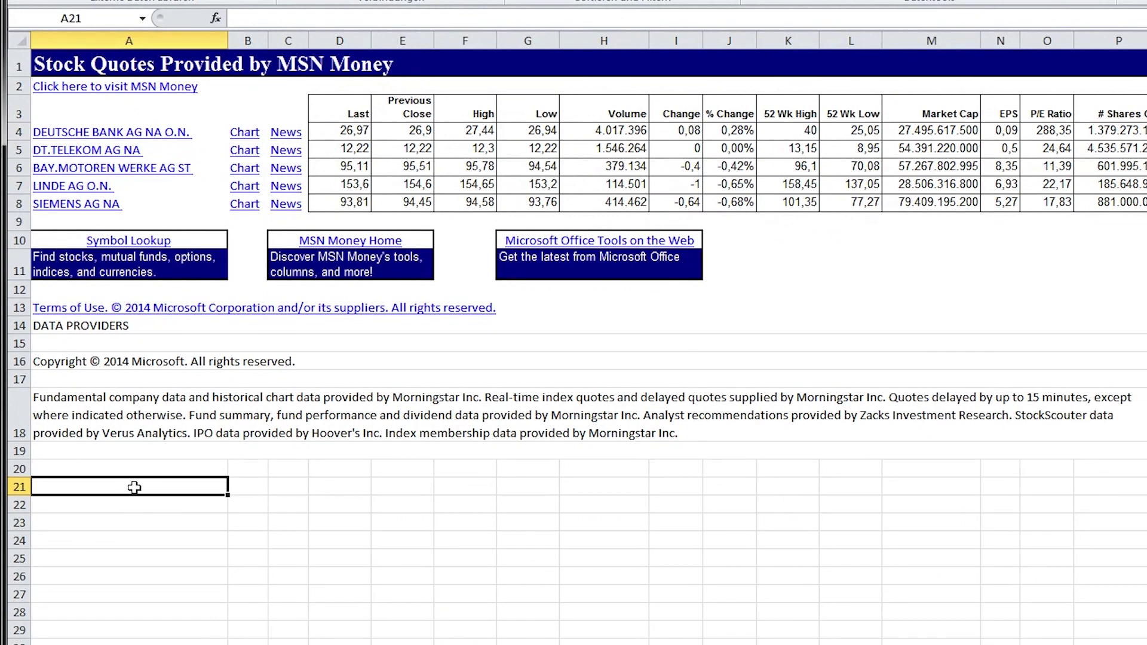
# - Add the Mein Depot heading and headers Aktie, Anzahl, Einzelwert, Gesamtwert, then widen columns B–D
pyautogui.write('Mein Despo')
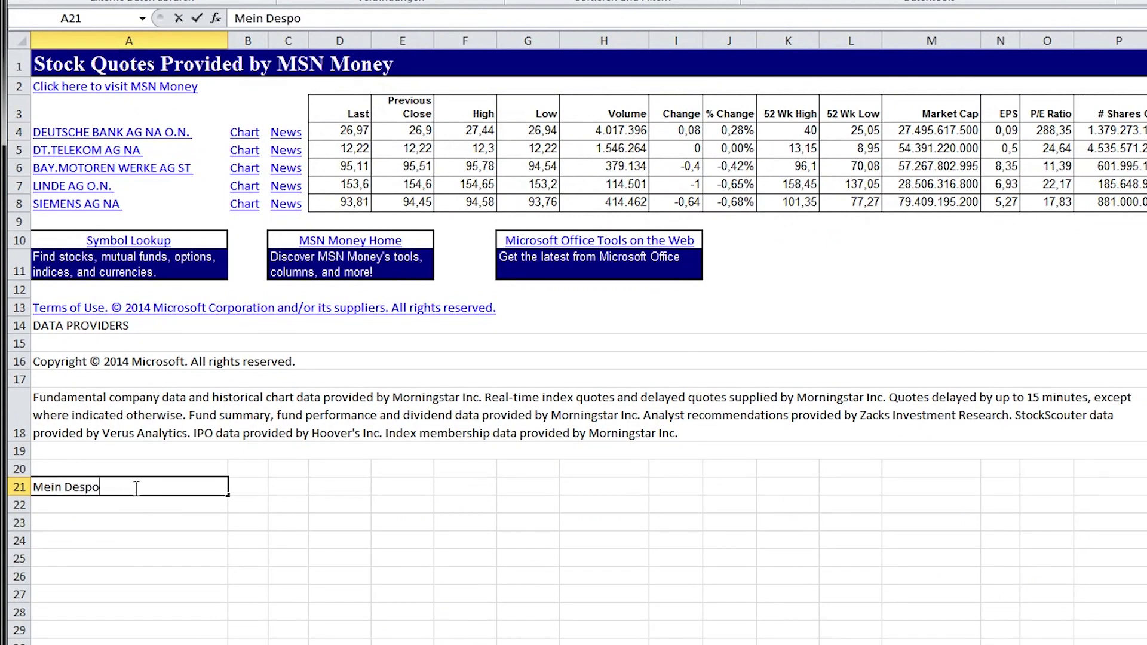
pyautogui.write('t')
pyautogui.press('Return')
pyautogui.press('Return')
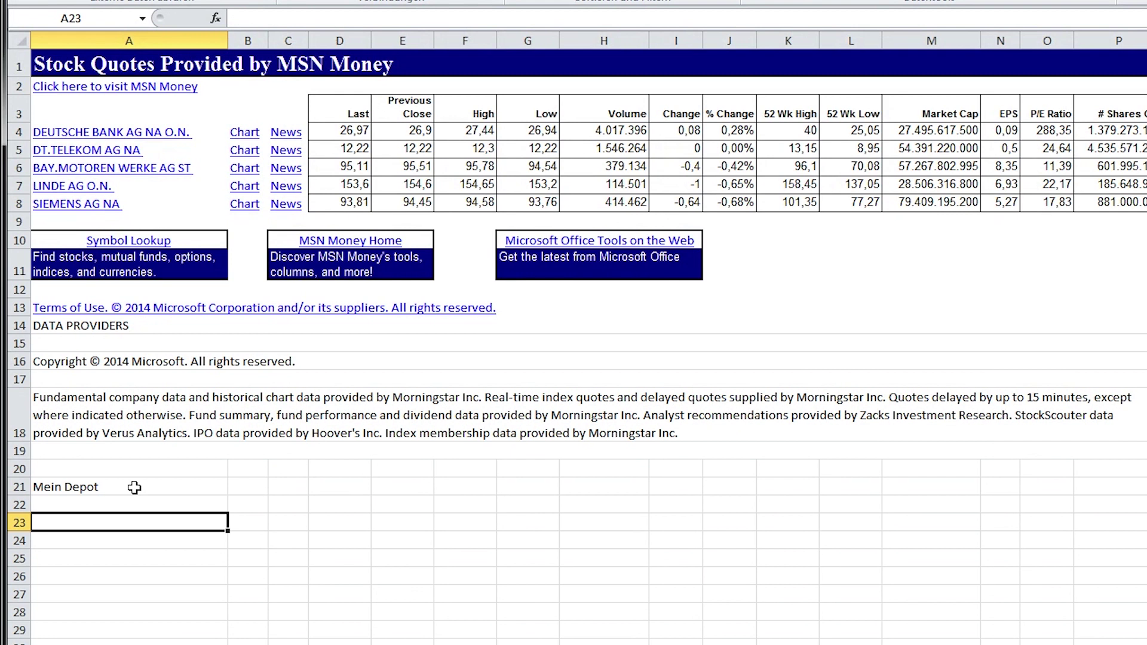
pyautogui.write('Aktie')
pyautogui.press('Tab')
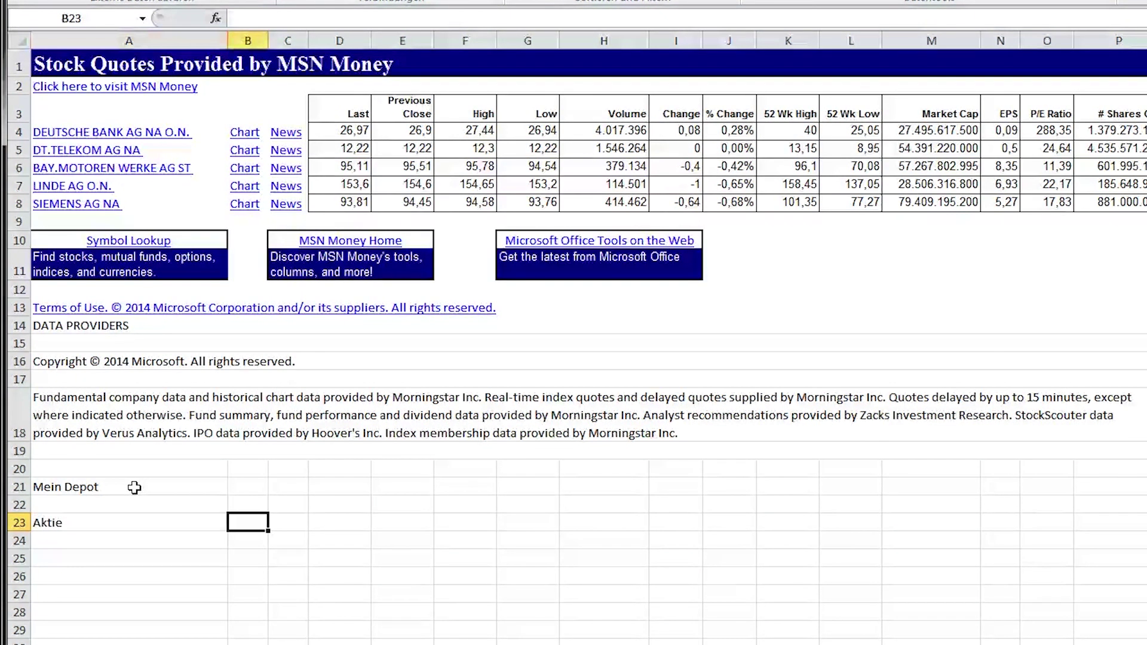
pyautogui.write('Anzahl')
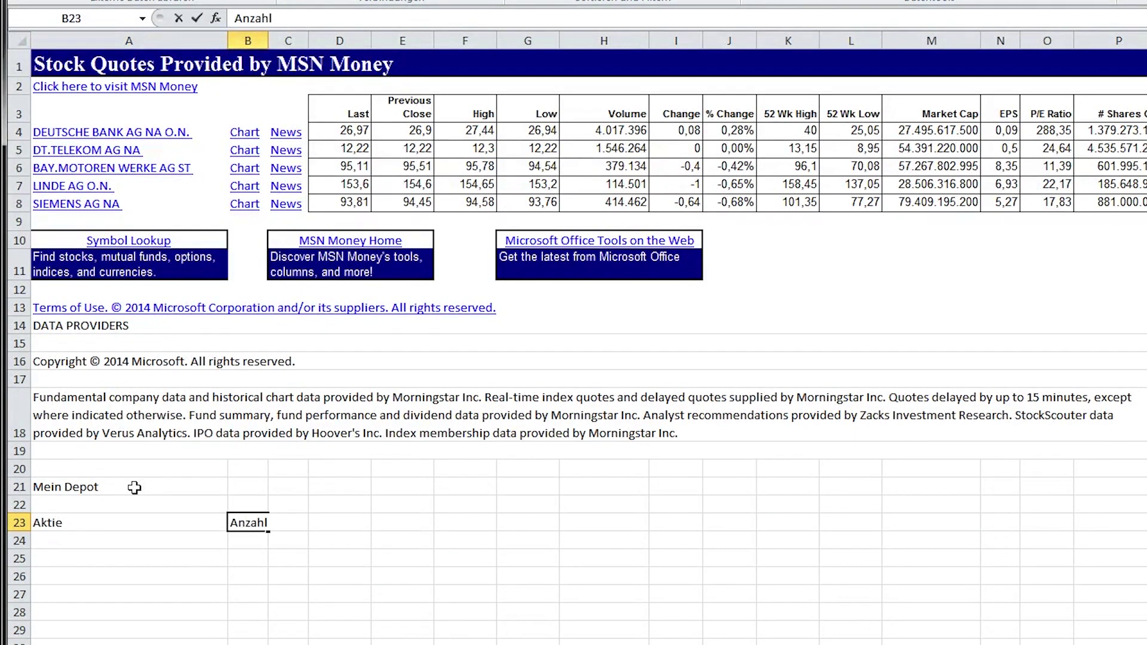
pyautogui.press('Tab')
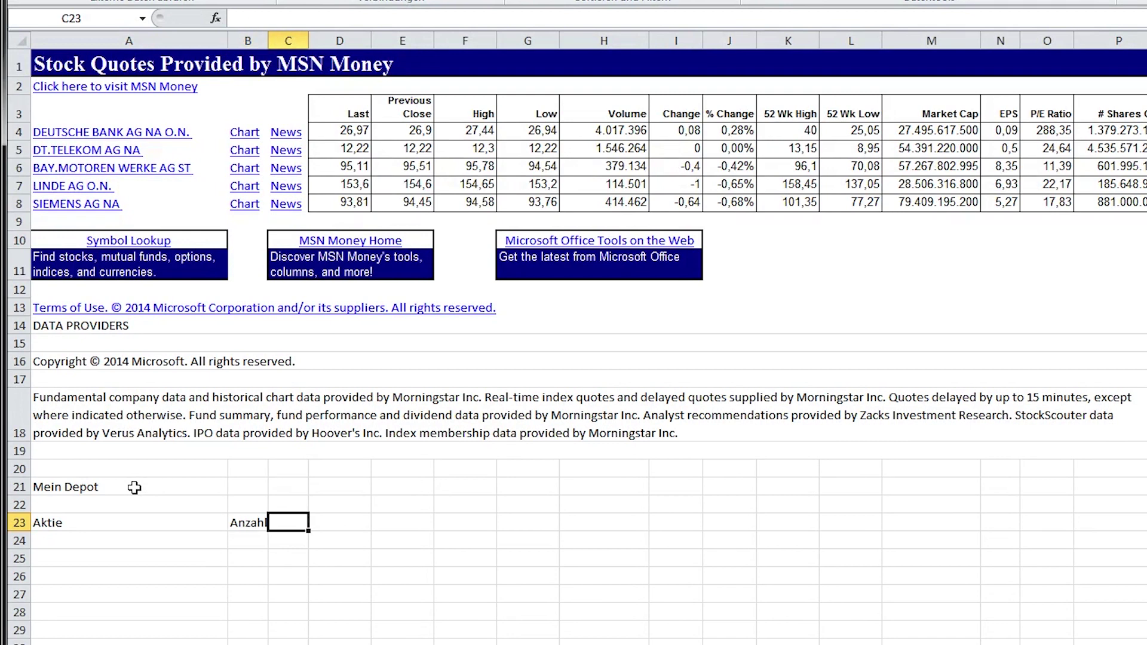
pyautogui.write('Einzelwert')
pyautogui.press('Tab')
pyautogui.write('Ge')
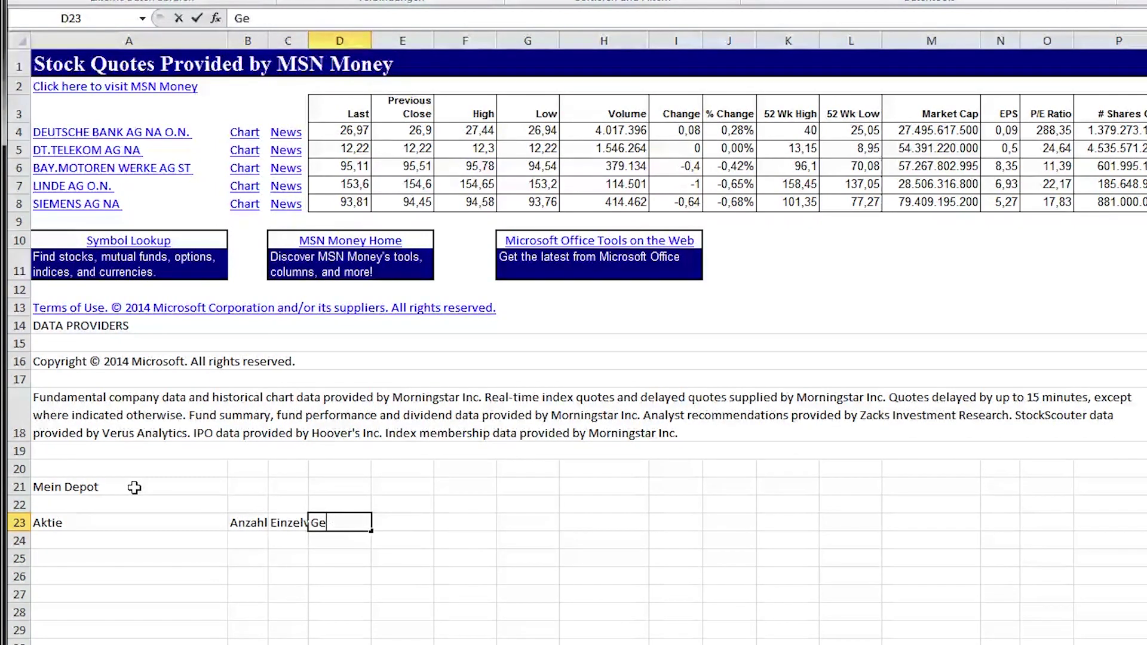
pyautogui.write('samtwert')
pyautogui.press('Tab')
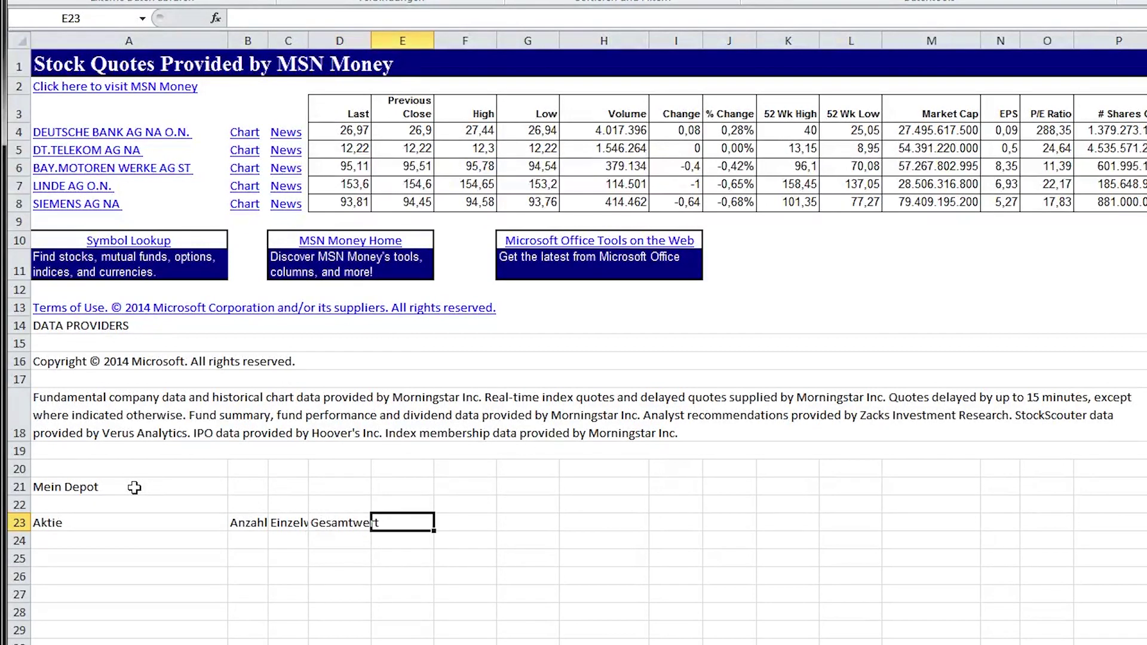
pyautogui.moveTo(248, 41); pyautogui.dragTo(333, 43)
pyautogui.click(333, 42)
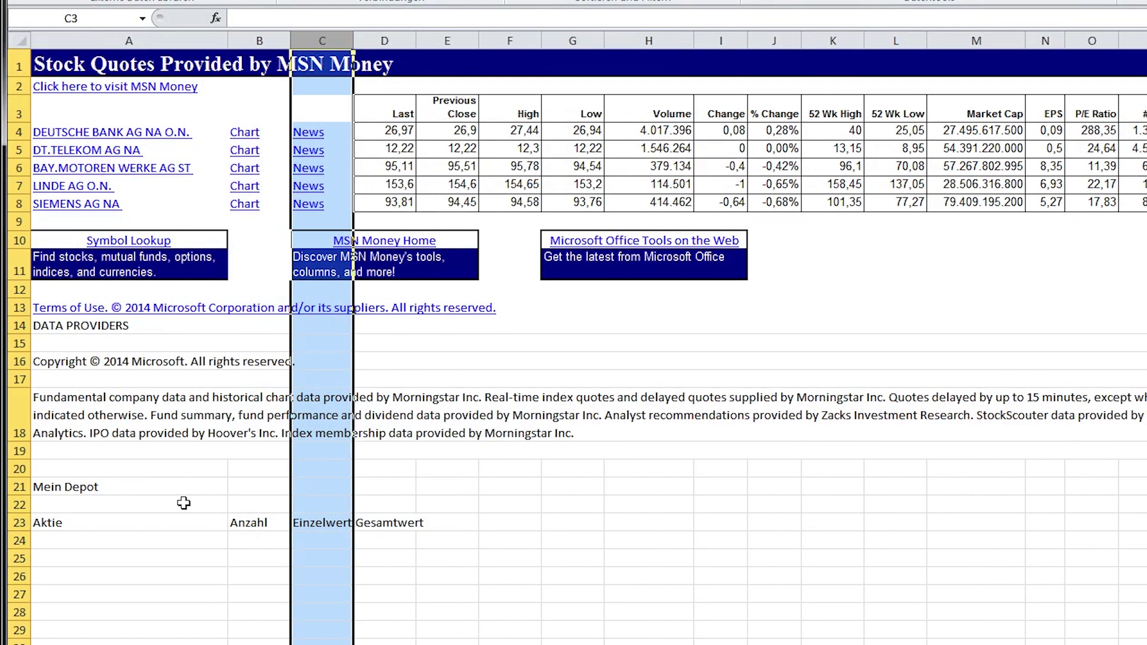
# - Link A24 to =A4, enter quantity 15 in B24, and link C24 to =D4
pyautogui.click(165, 538)
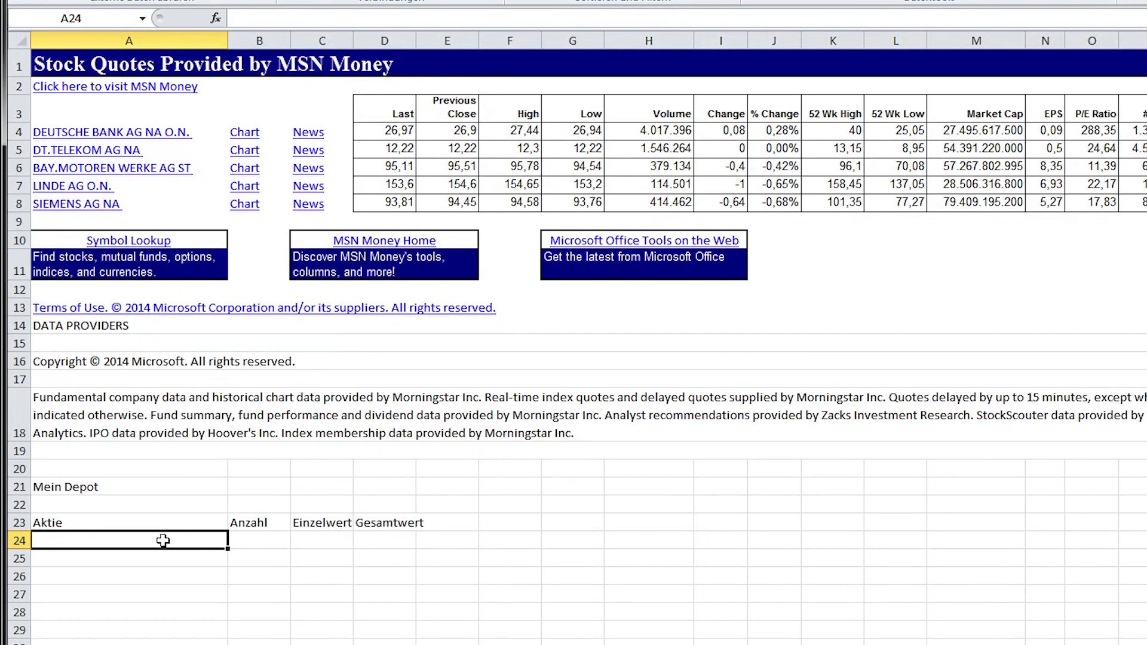
pyautogui.write('=')
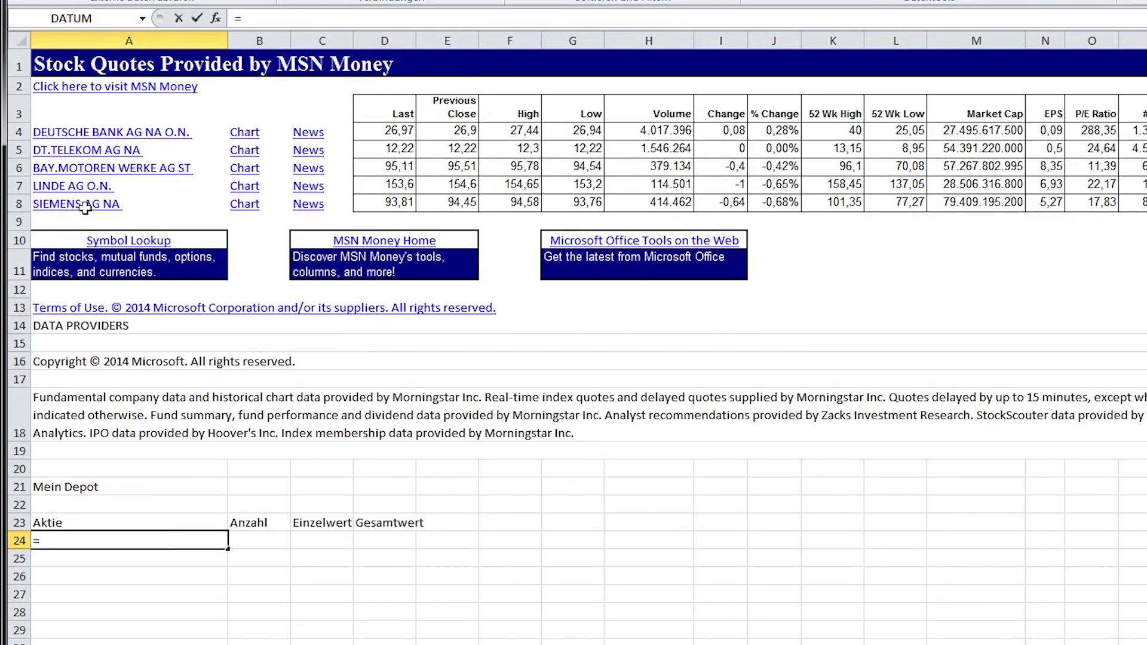
pyautogui.click(96, 132)
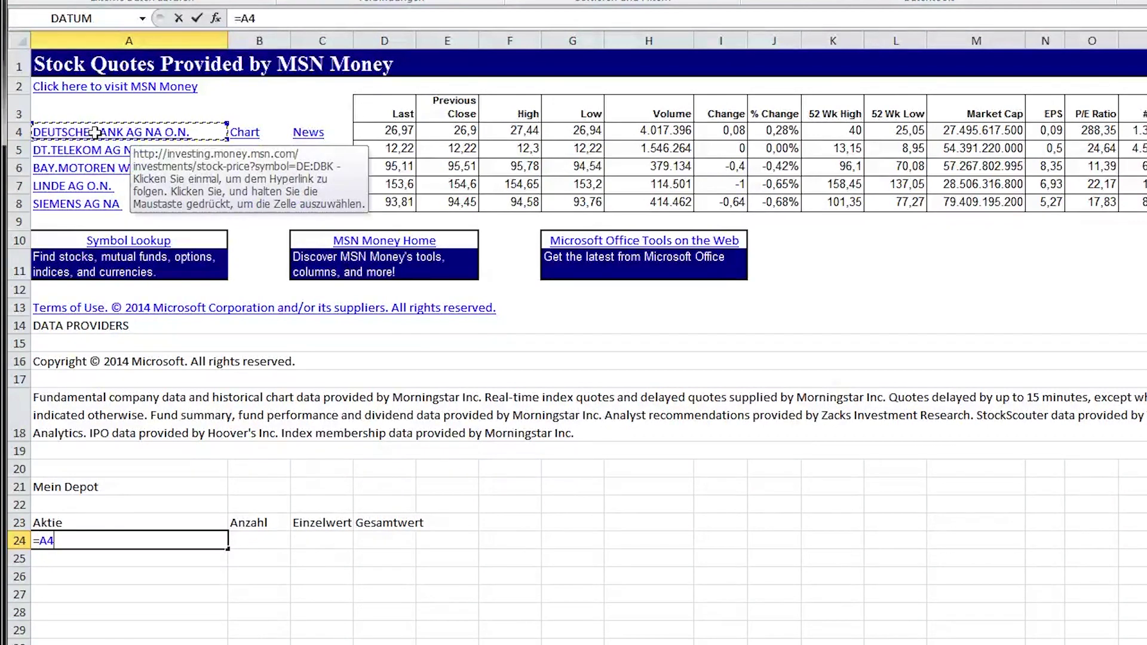
pyautogui.press('Return')
pyautogui.click(259, 541)
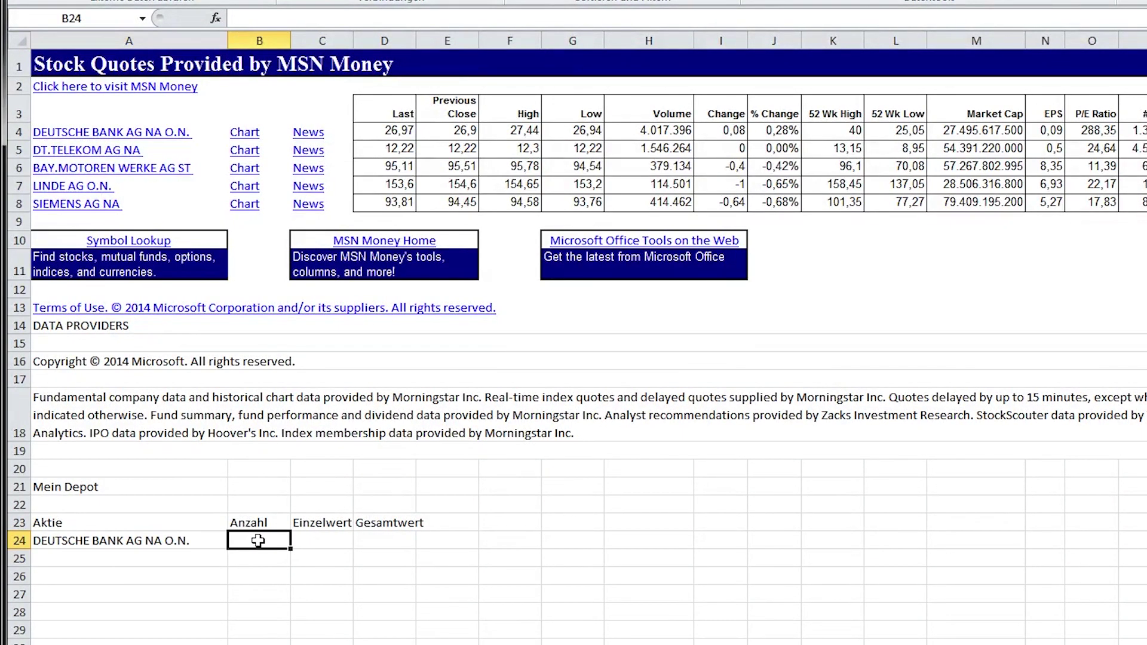
pyautogui.write('15')
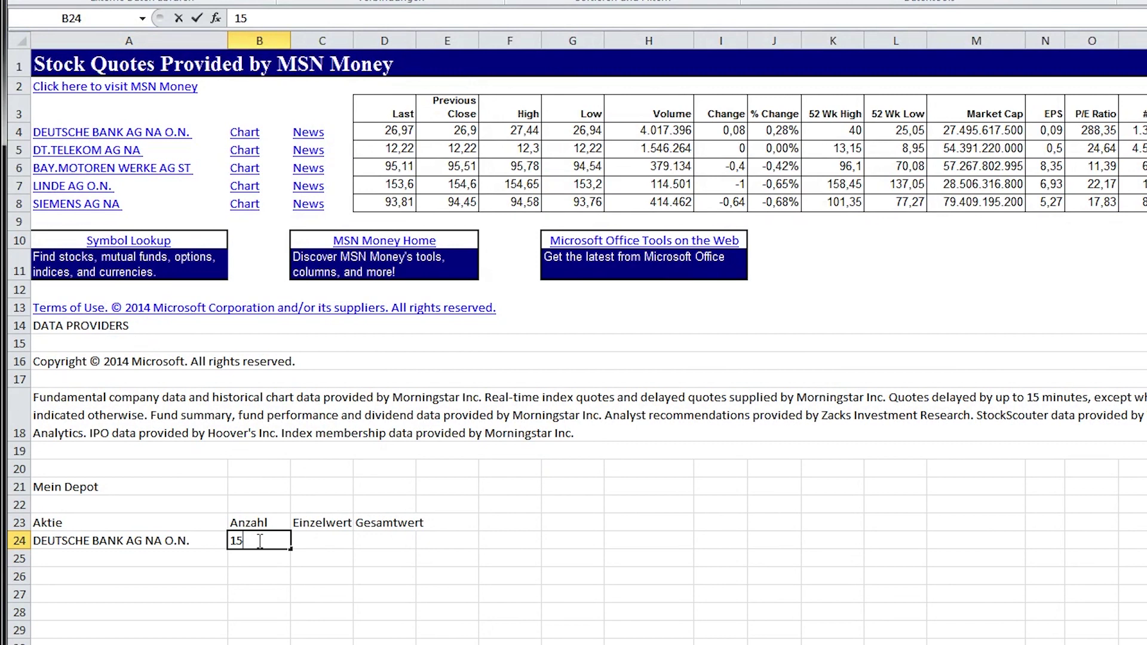
pyautogui.press('Tab')
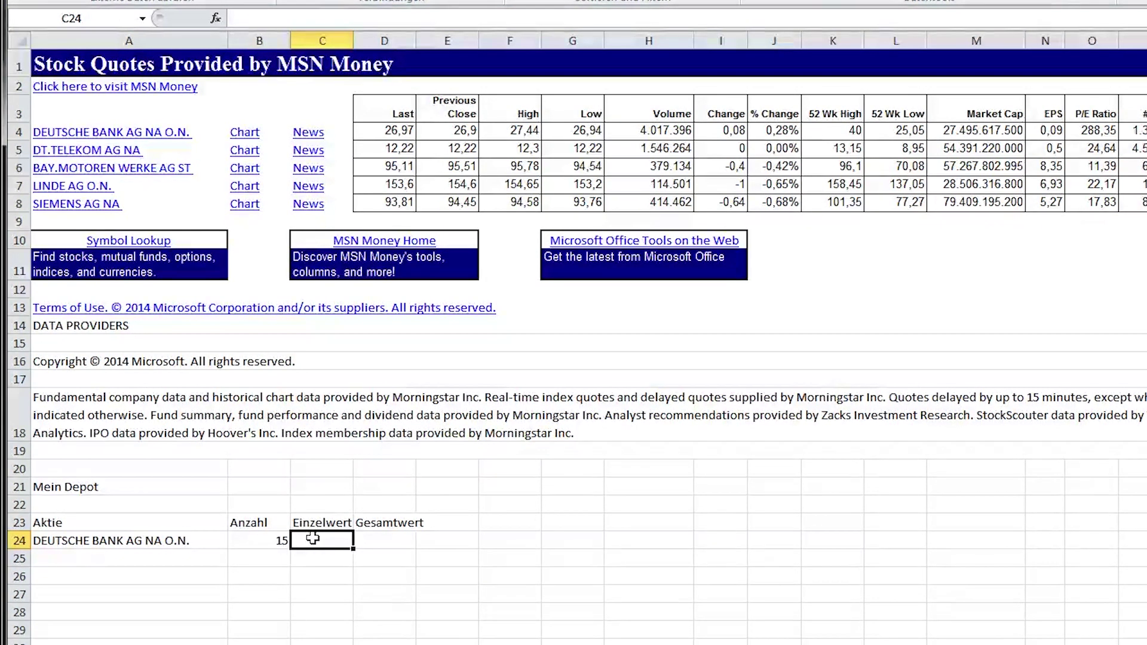
pyautogui.write('=')
pyautogui.click(391, 129)
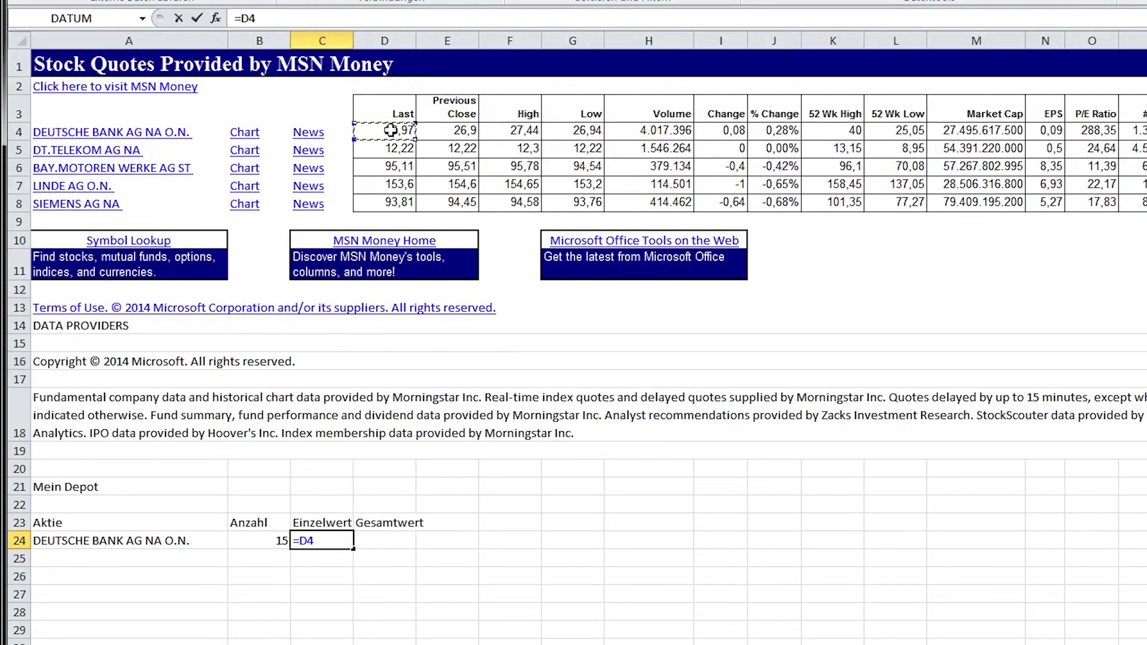
pyautogui.press('Return')
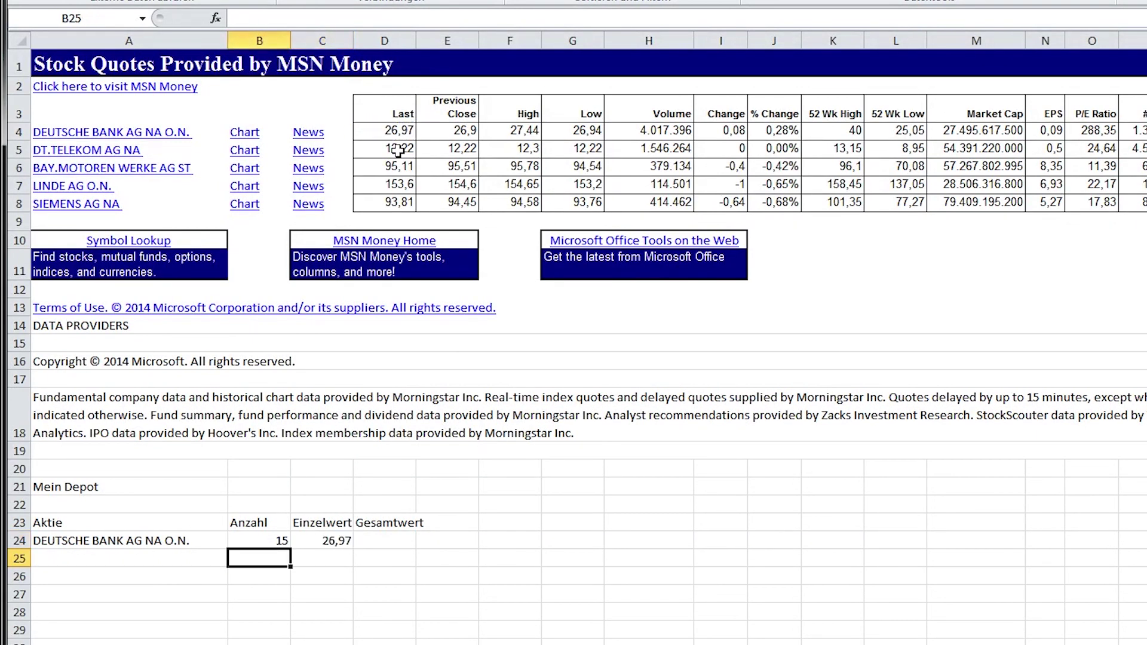
# - Enter =B24*C24 in D24 for a 404,55 Gesamtwert and select the first depot row
pyautogui.click(391, 541)
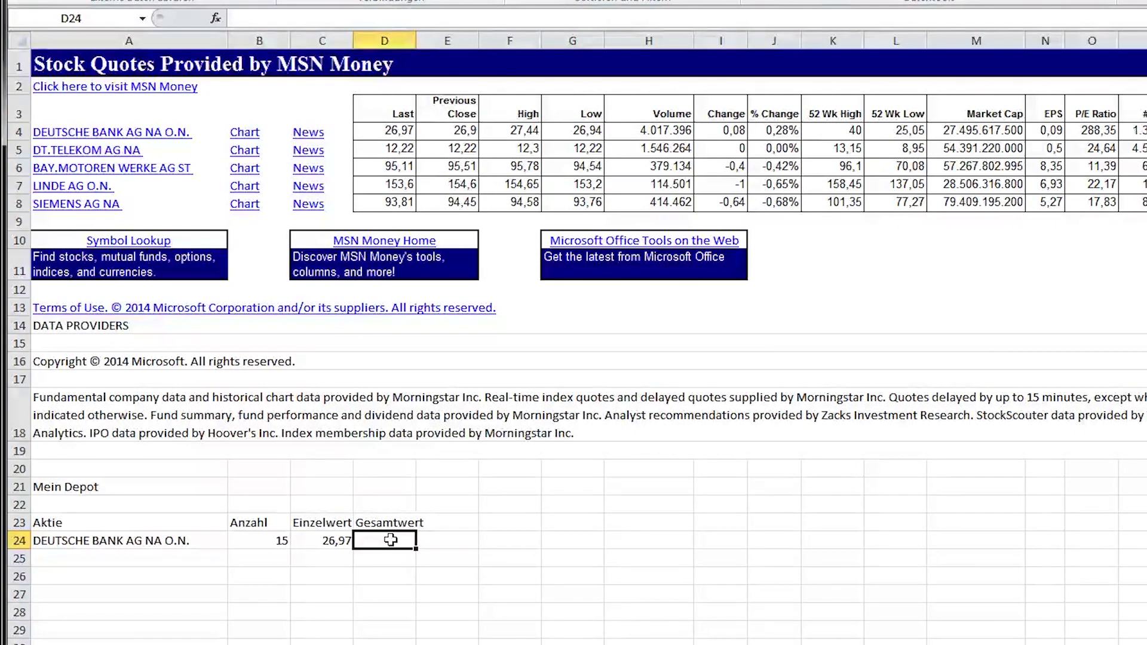
pyautogui.write('=')
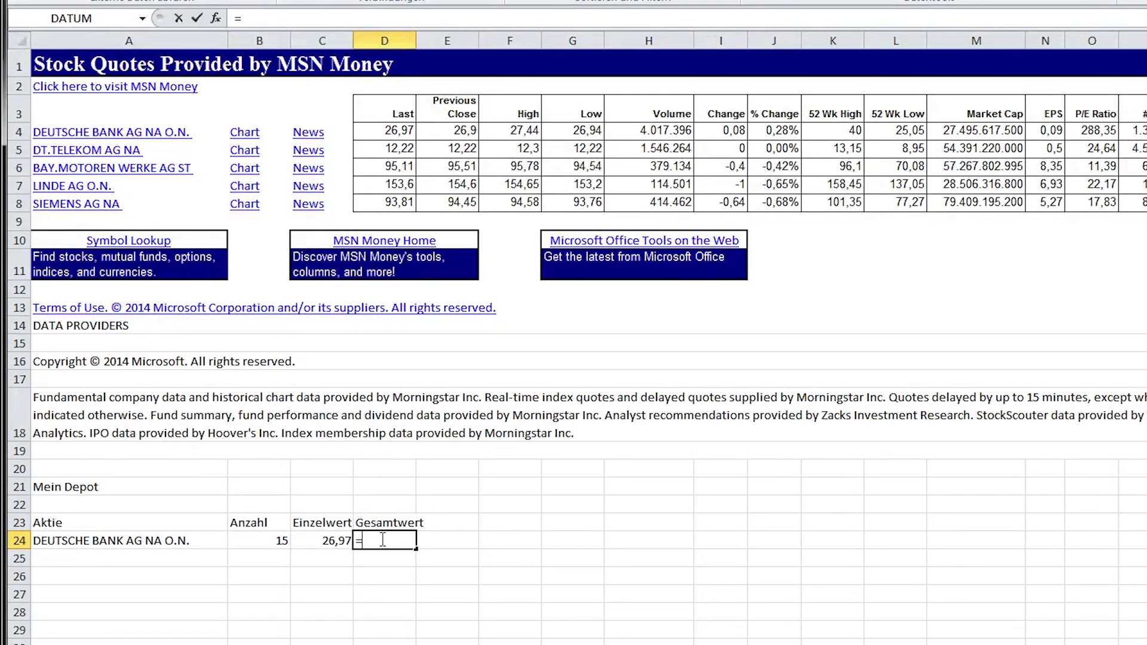
pyautogui.click(271, 539)
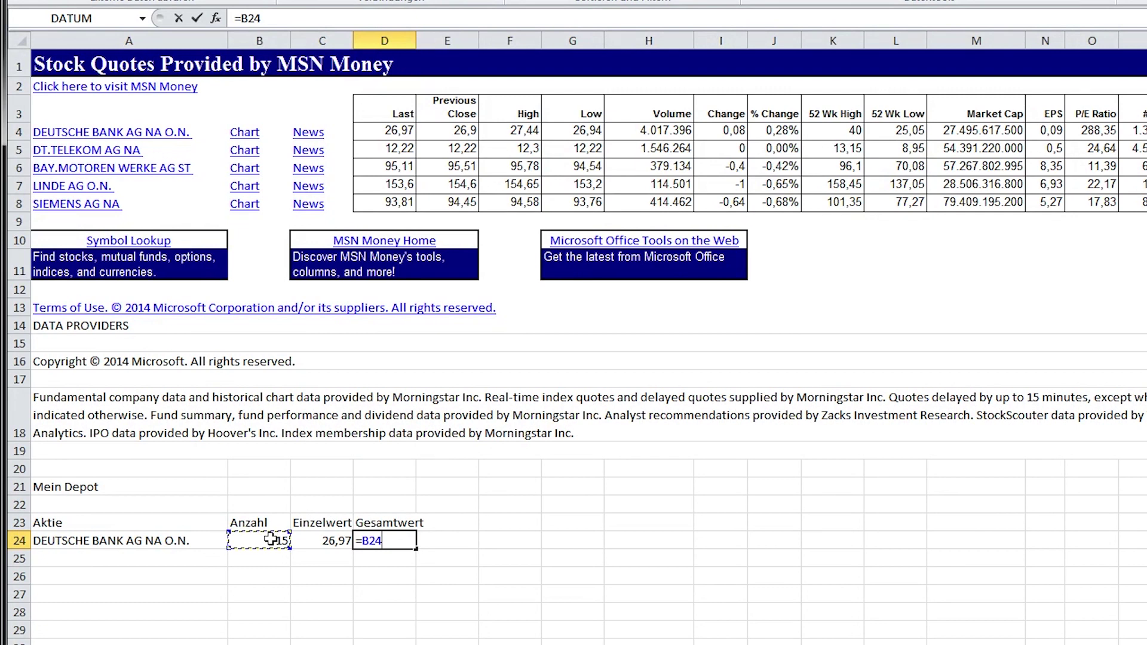
pyautogui.write('*')
pyautogui.click(305, 539)
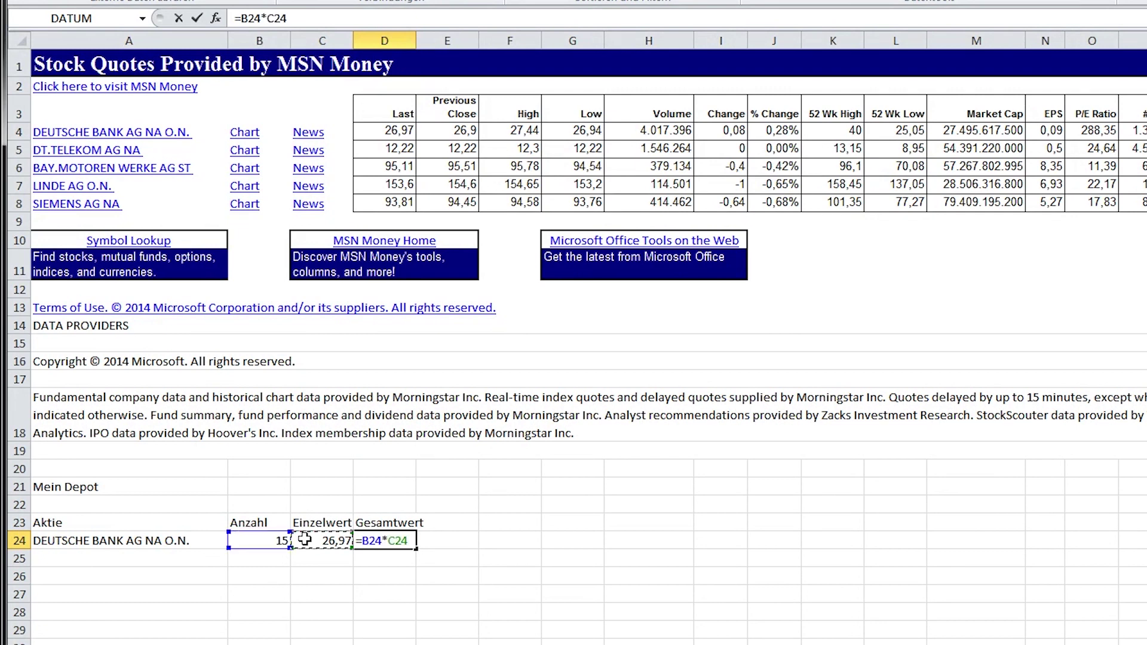
pyautogui.press('Return')
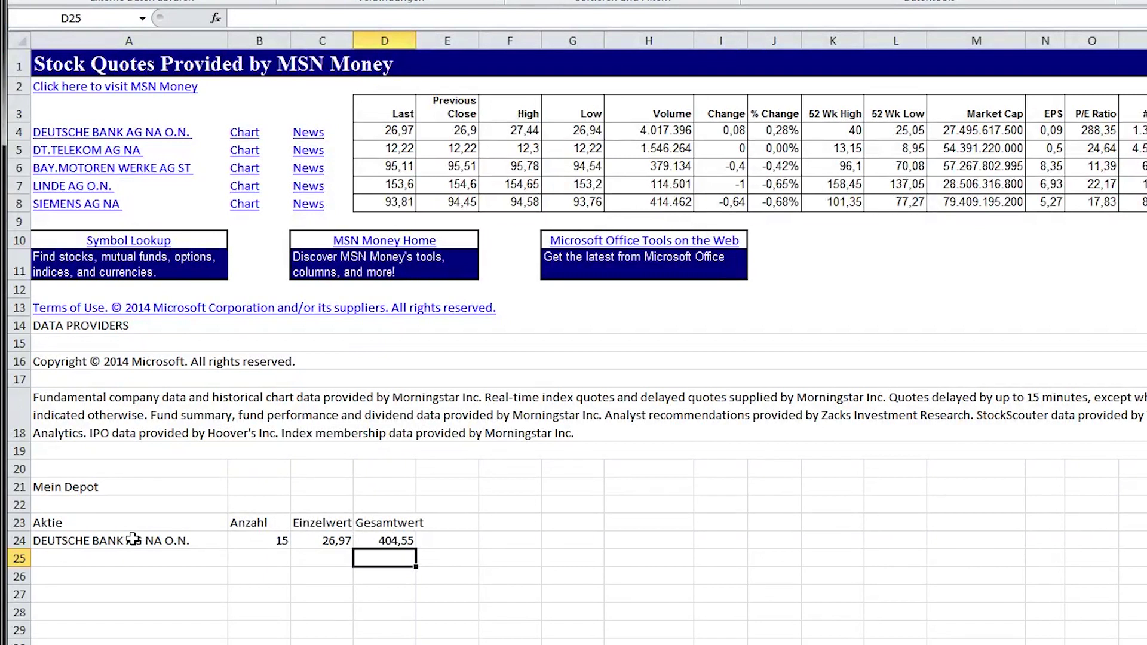
pyautogui.moveTo(134, 539); pyautogui.dragTo(387, 536)
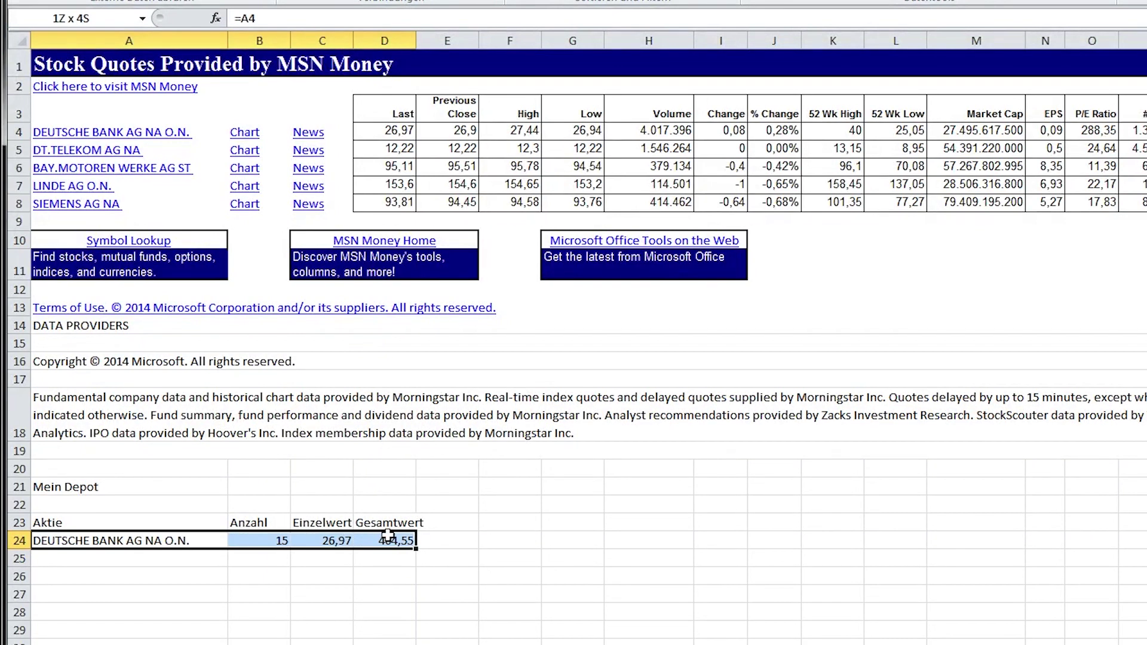
# - Fill the depot row A24:D24 down to row 28, listing all five stocks with quantities 15–19
pyautogui.moveTo(392, 539); pyautogui.dragTo(390, 542)
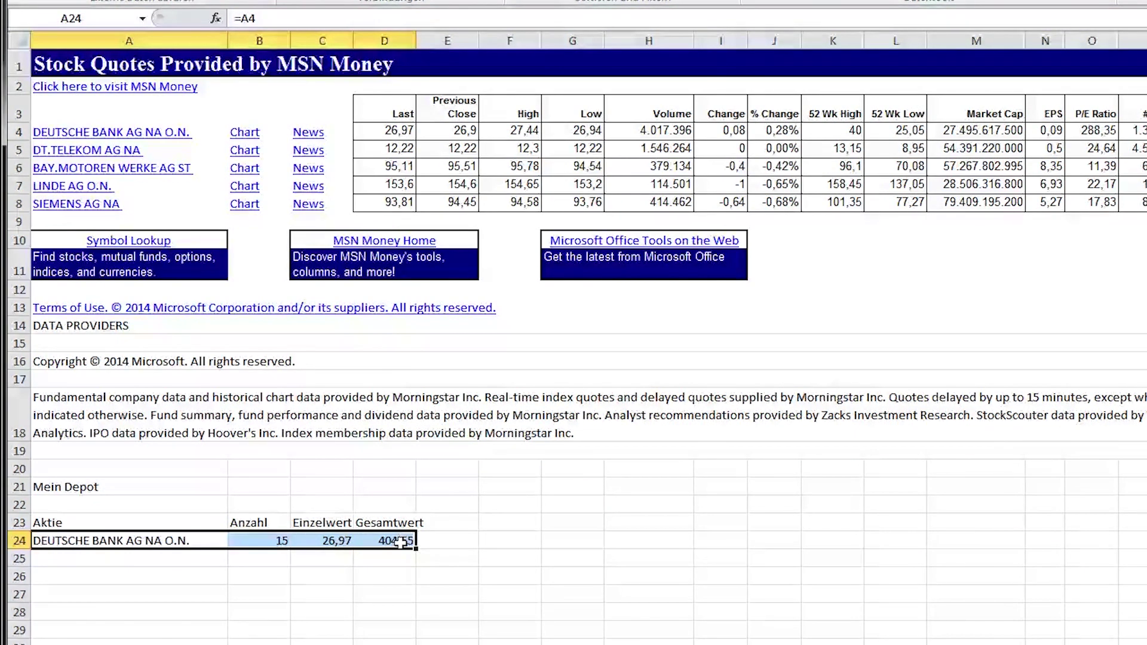
pyautogui.click(167, 538)
pyautogui.moveTo(167, 537)
pyautogui.mouseDown()
pyautogui.moveTo(416, 552)
pyautogui.moveTo(414, 624)
pyautogui.mouseUp()
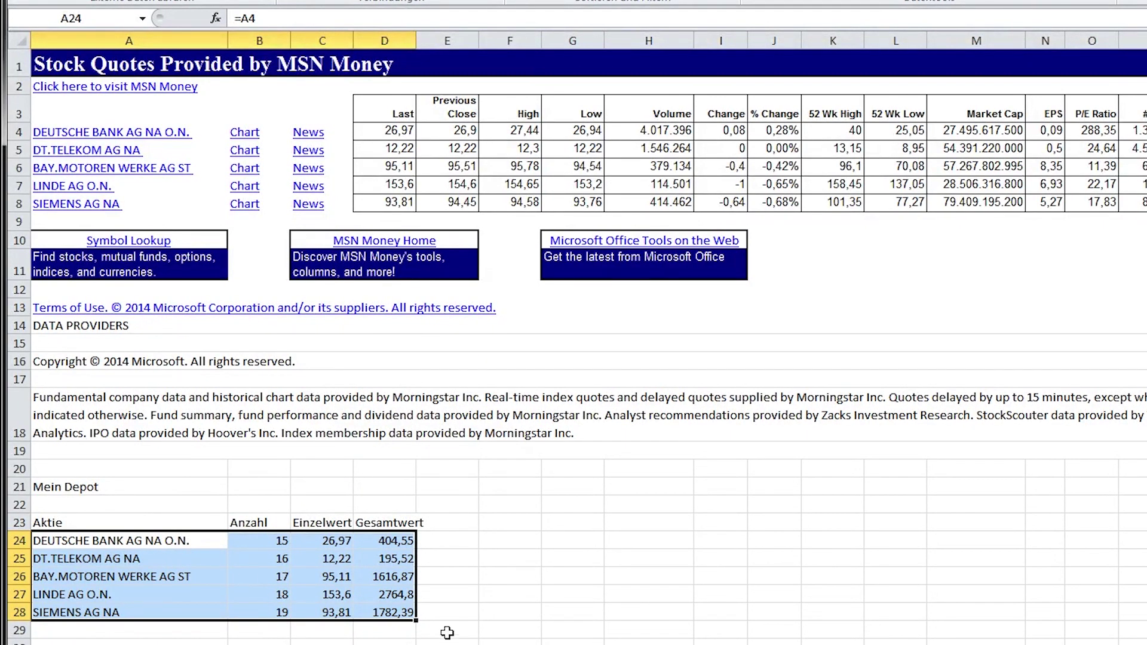
pyautogui.click(399, 631)
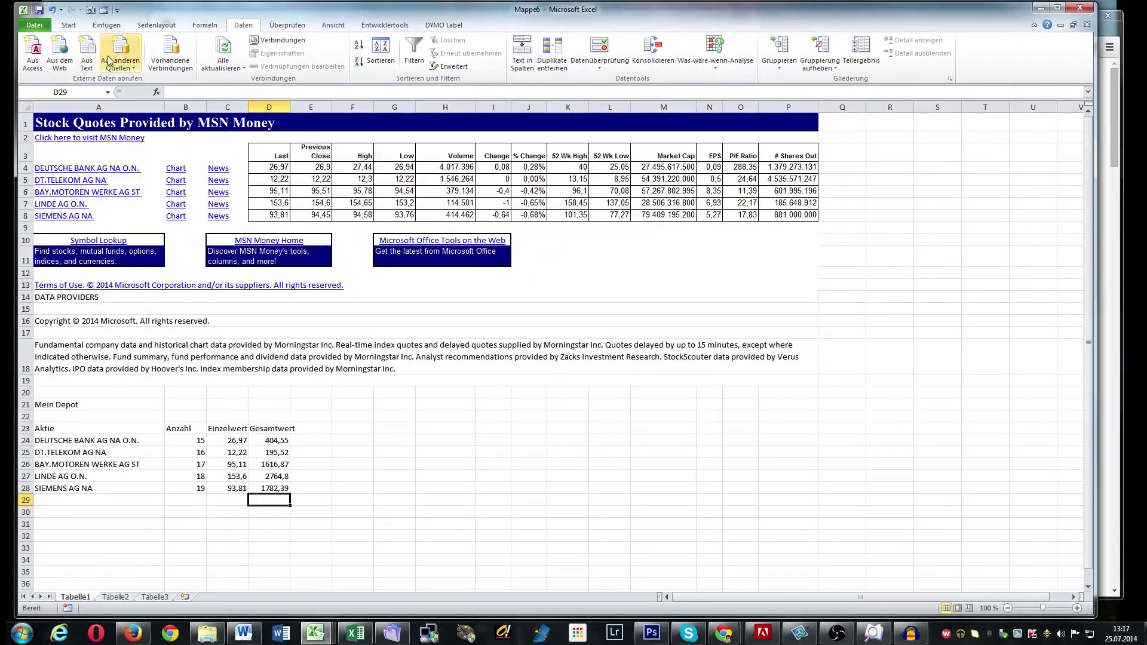
# - Insert a bold AutoSum total SUMME(D24:D28) of 6764,13 in D29
pyautogui.click(68, 24)
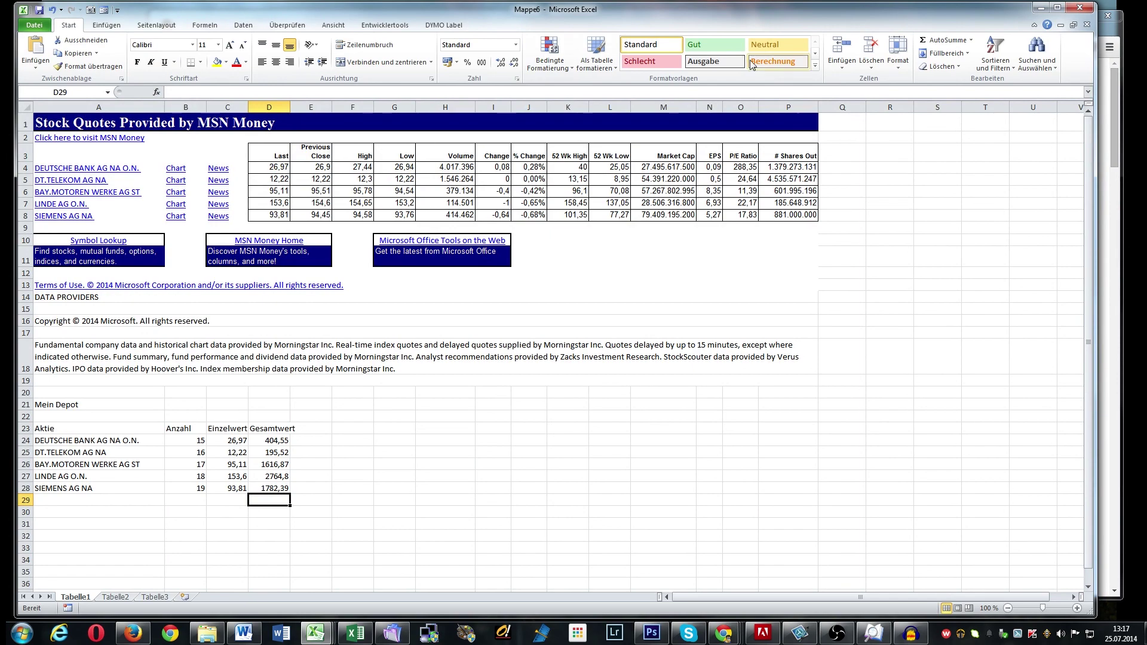
pyautogui.click(942, 44)
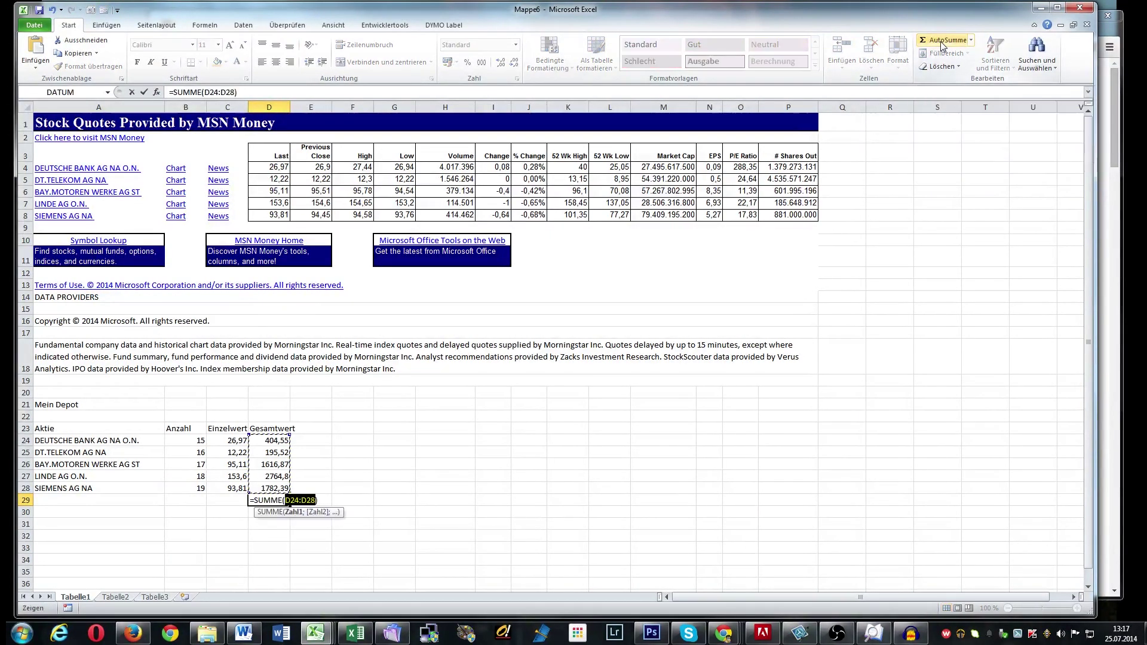
pyautogui.press('Return')
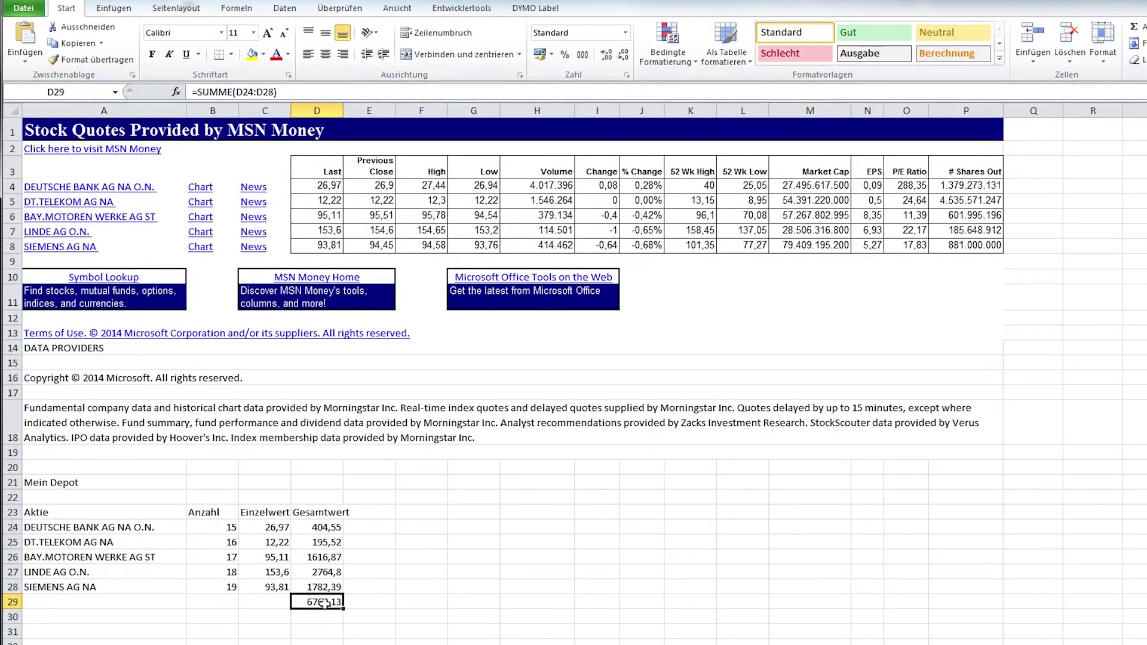
pyautogui.click(290, 544)
pyautogui.click(152, 55)
pyautogui.click(365, 600)
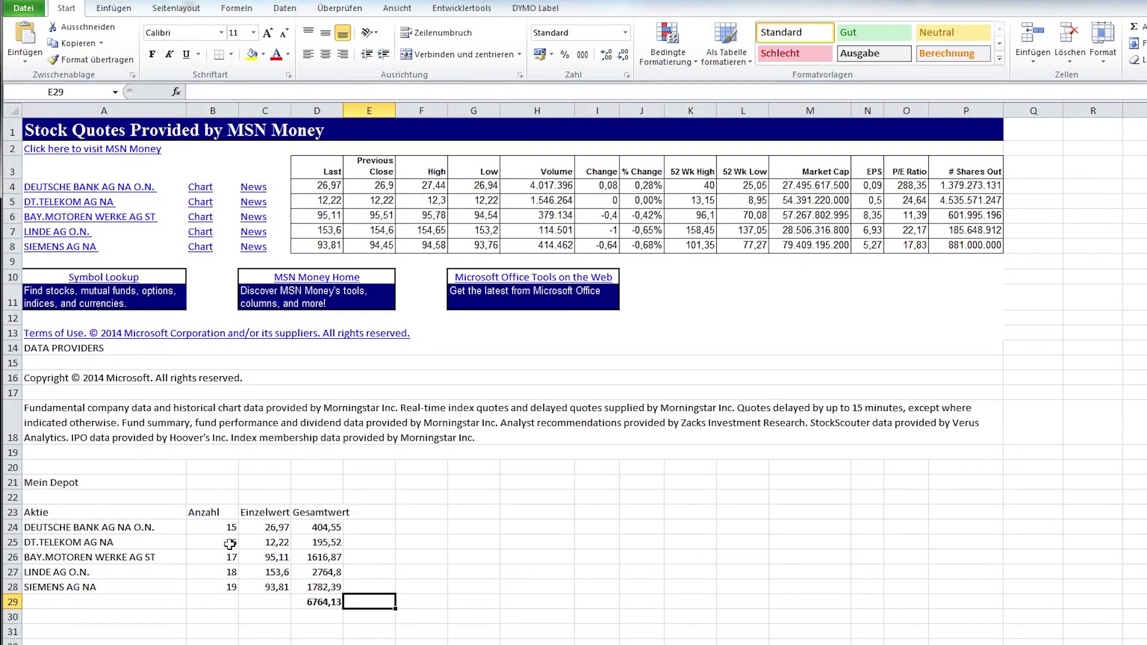
# - Change the BAY.MOTOREN WERKE quantity to 20 and LINDE to 30
pyautogui.click(222, 557)
pyautogui.click(225, 543)
pyautogui.click(222, 555)
pyautogui.write('20')
pyautogui.press('Return')
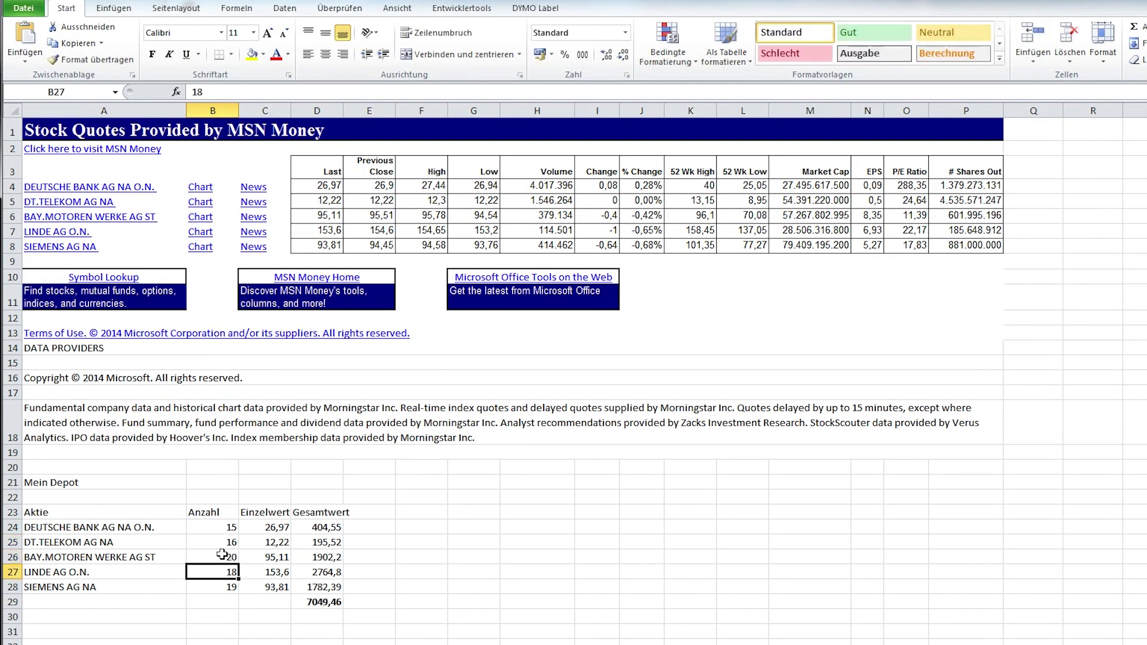
pyautogui.write('30')
pyautogui.press('Return')
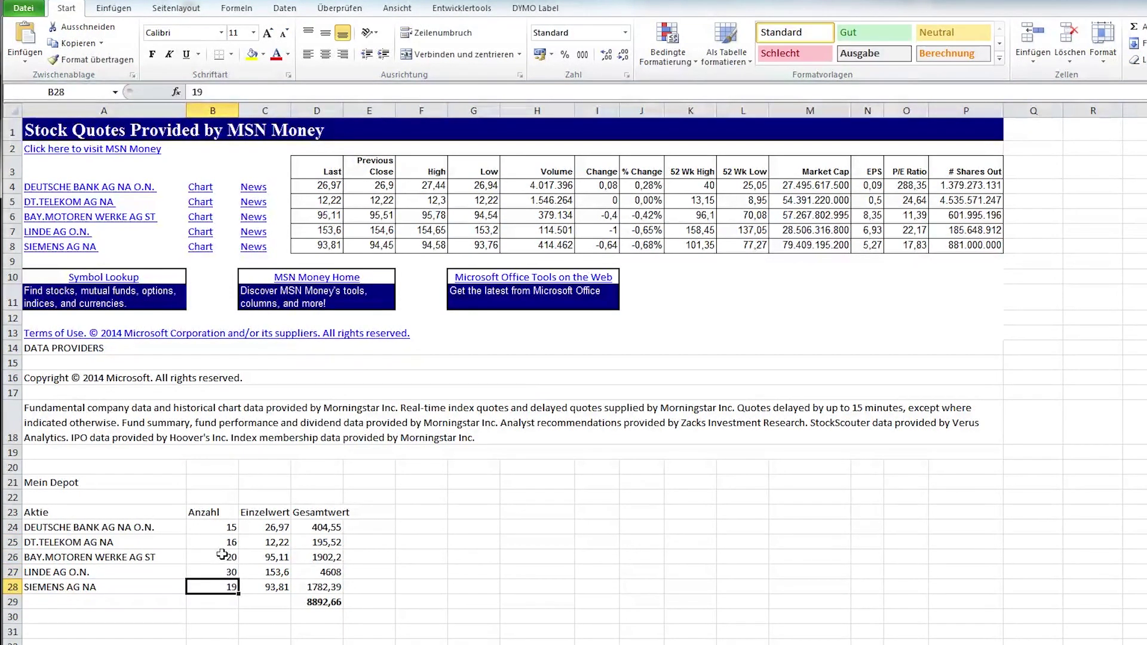
# - Set SIEMENS to 10 and DT.TELEKOM to 5 shares, making the total 7913,95
pyautogui.write('10')
pyautogui.press('Return')
pyautogui.press('Up')
pyautogui.press('Up')
pyautogui.press('Up')
pyautogui.press('Up')
pyautogui.write('5')
pyautogui.press('Return')
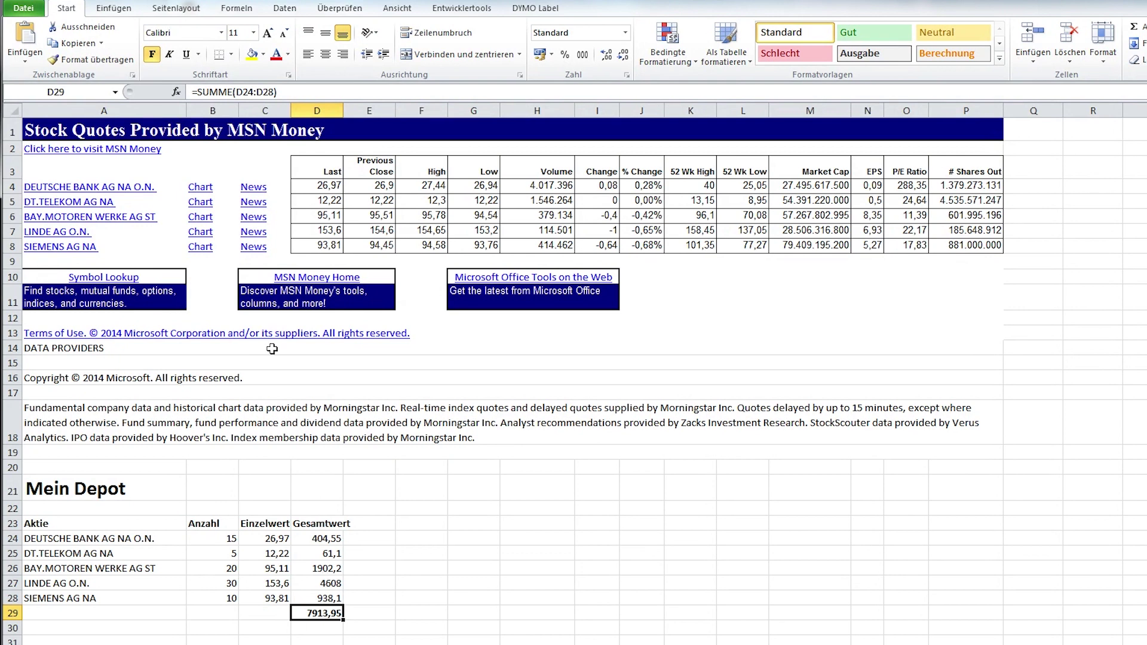
pyautogui.click(283, 8)
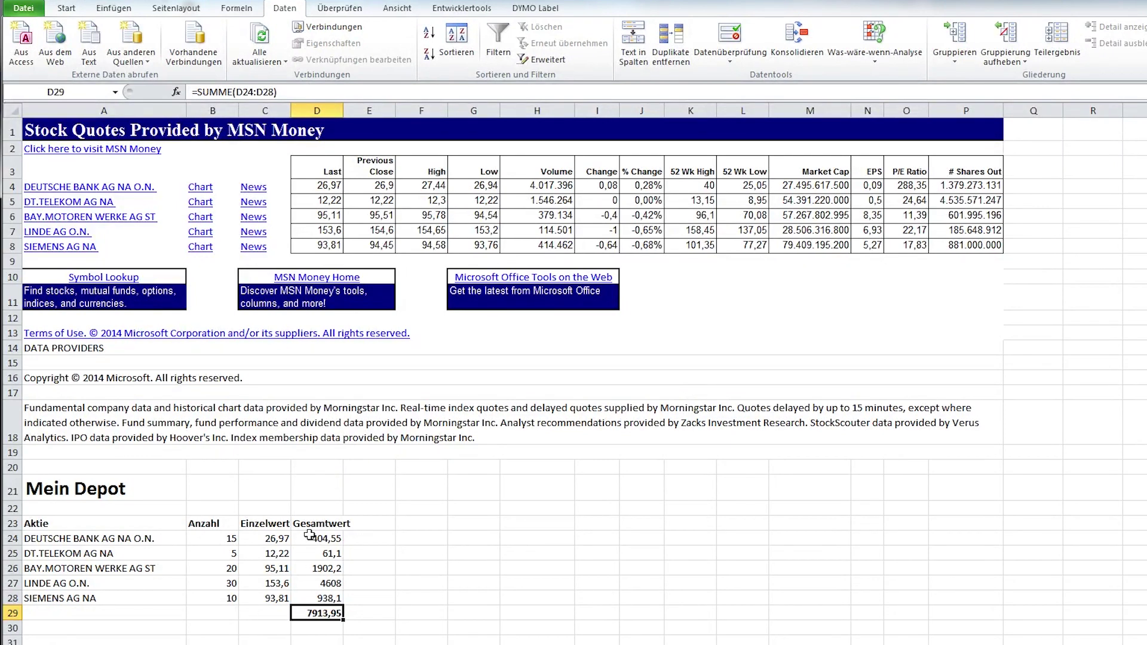
# - Refresh all data connections to pull new MSN quotes, moving the depot total to 7916
pyautogui.click(262, 43)
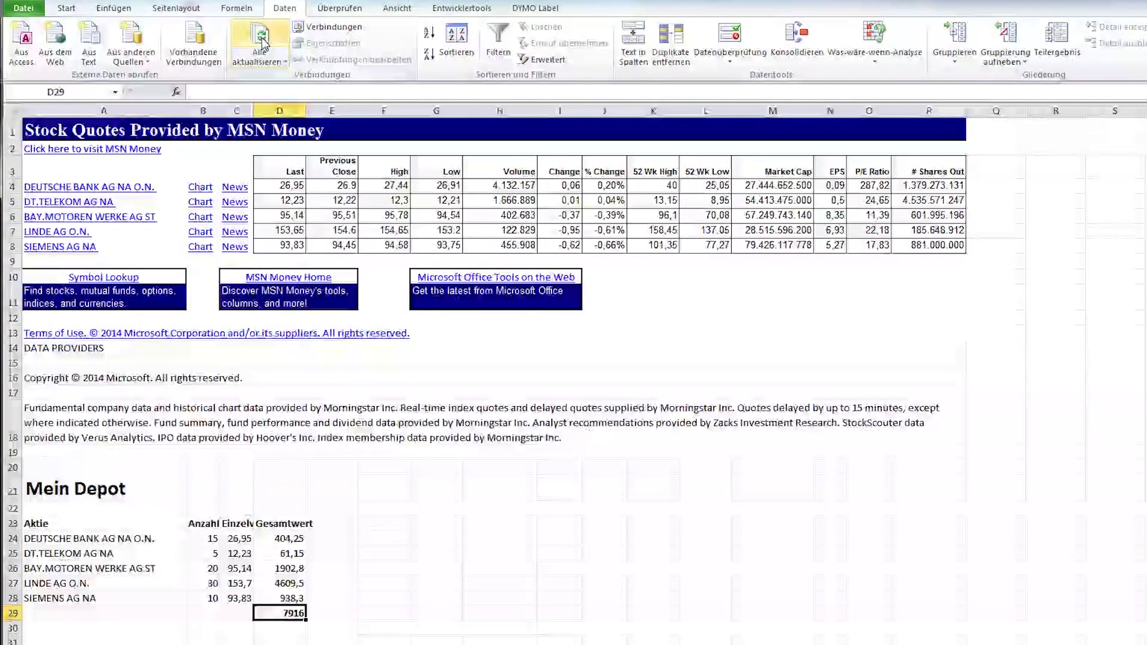